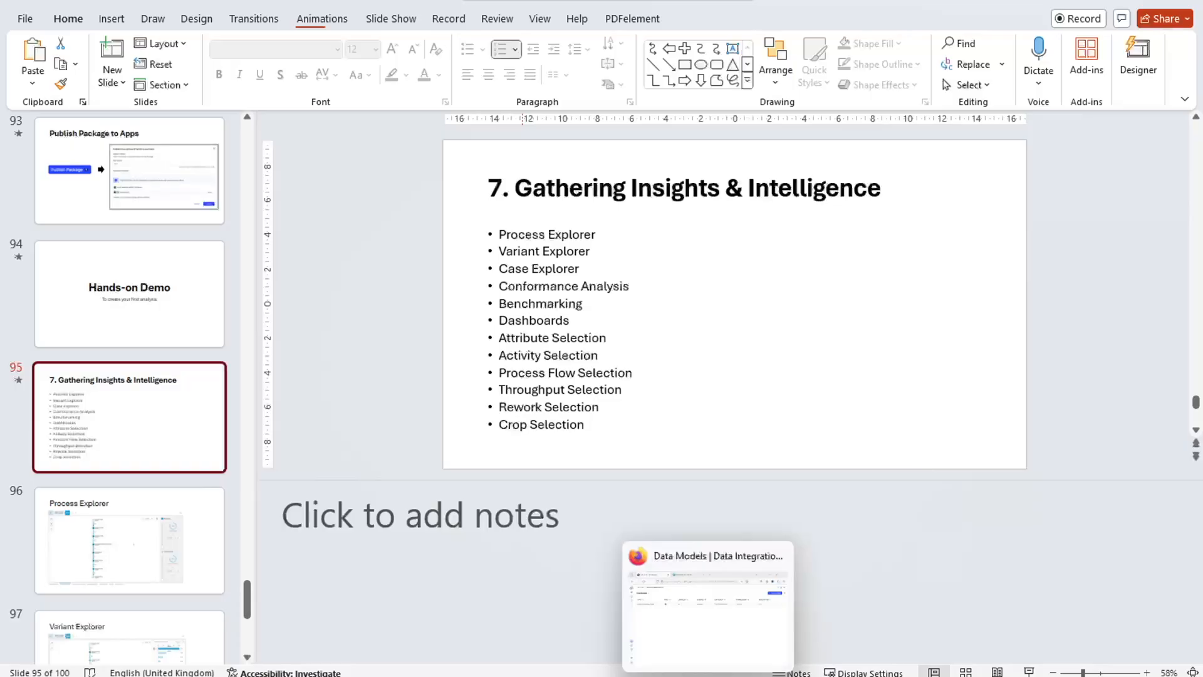
# - Switch to Celonis in Firefox and open the Studio overview of spaces and packages
pyautogui.click(708, 604)
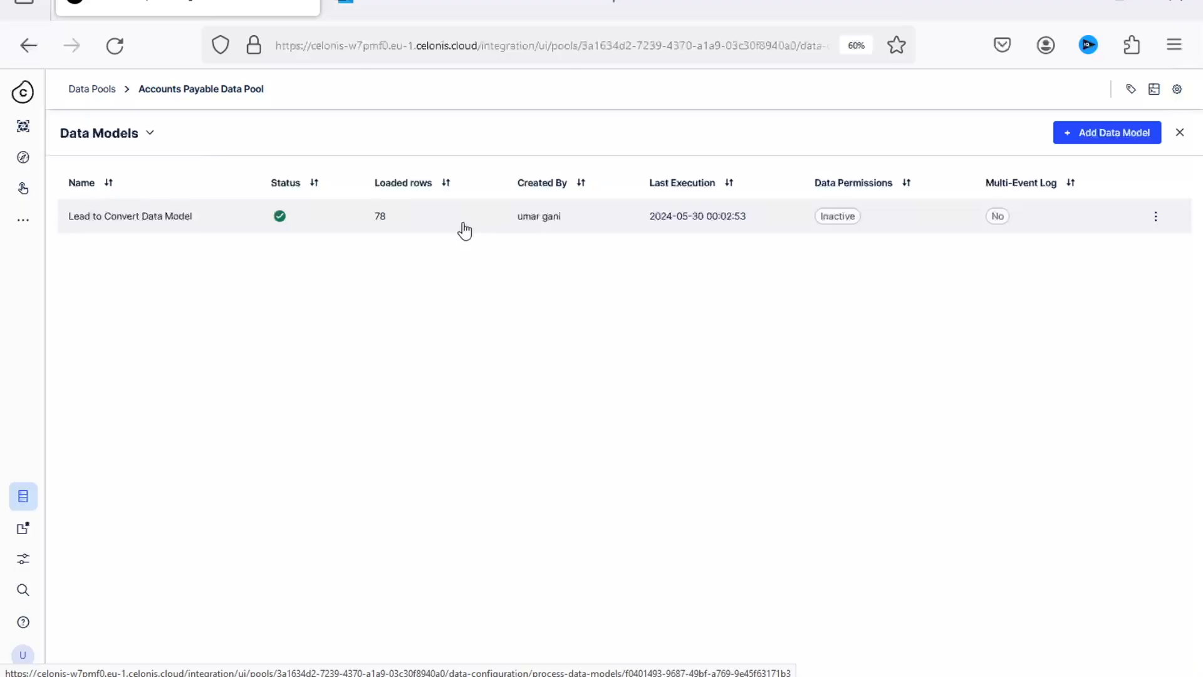
pyautogui.moveTo(17, 323)
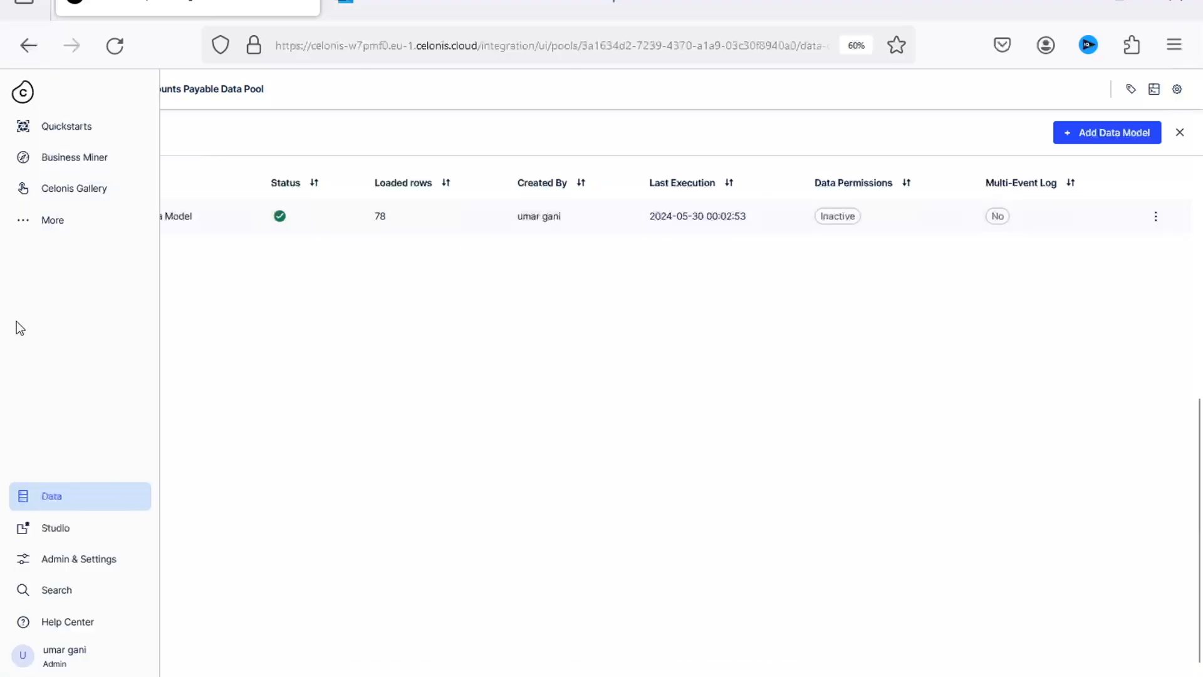
pyautogui.click(99, 532)
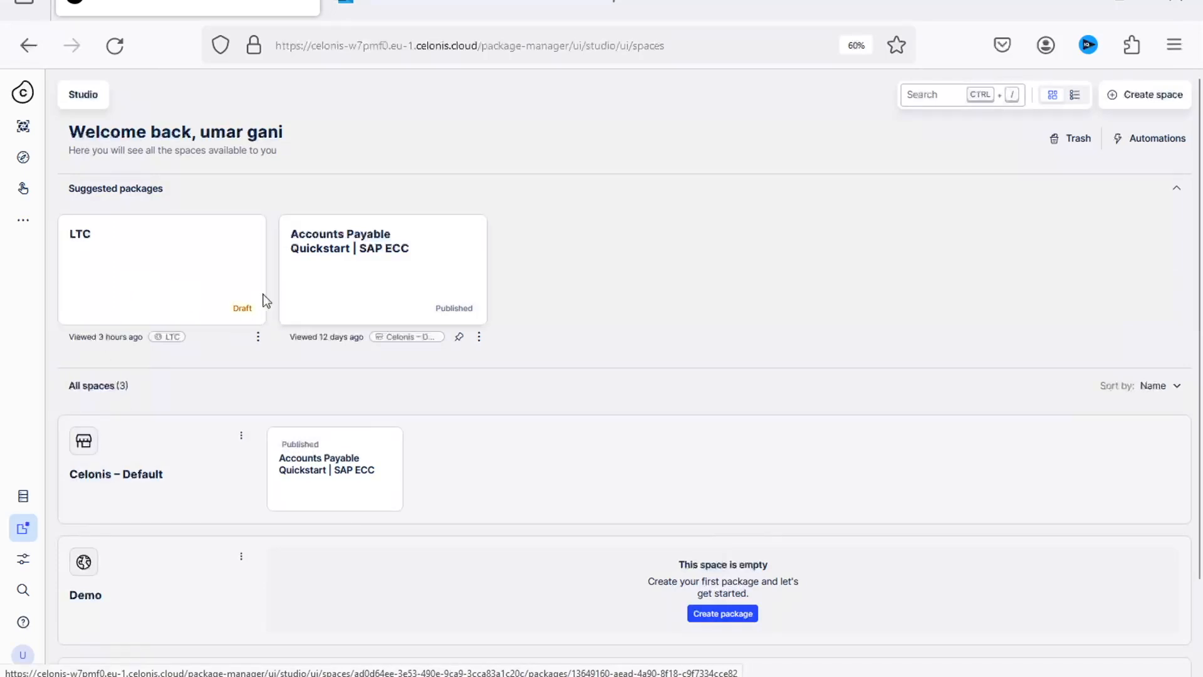
# - Move the LTC draft package to the trash
pyautogui.click(259, 339)
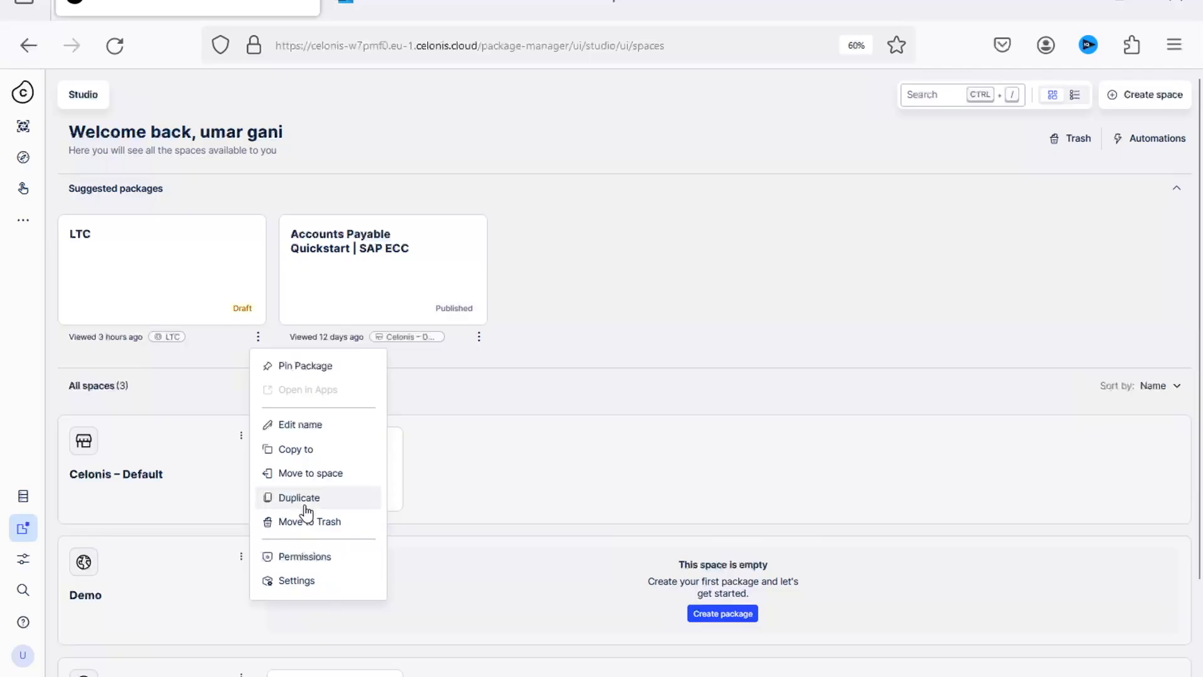
pyautogui.click(315, 522)
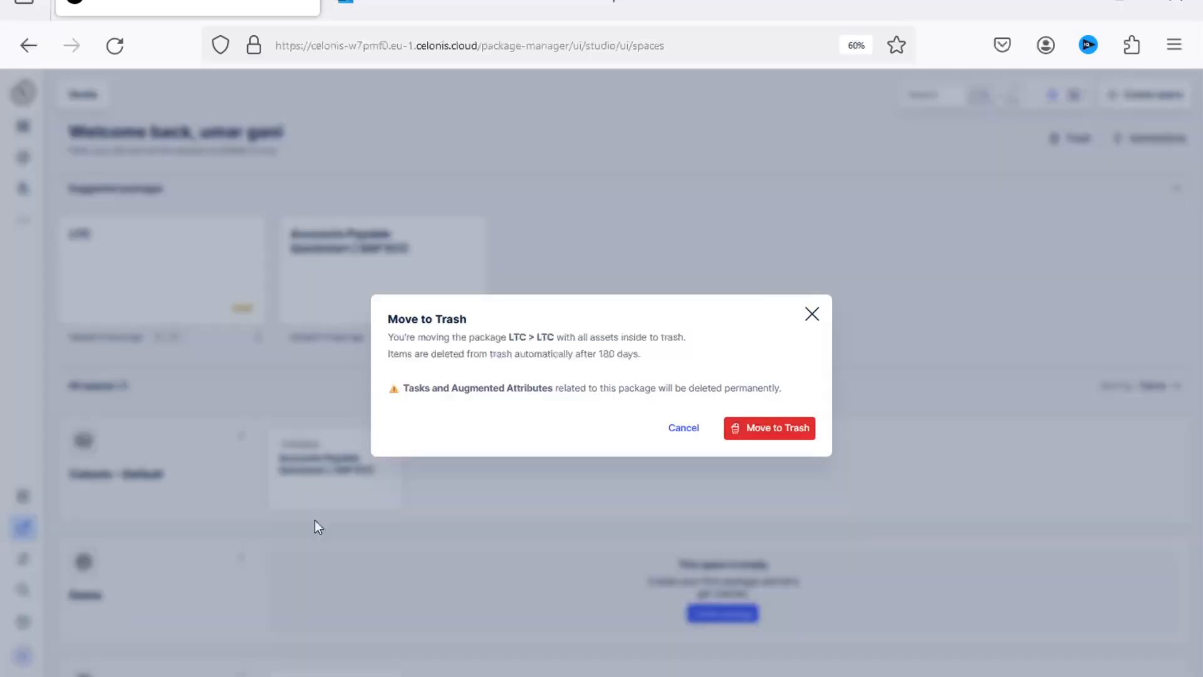
pyautogui.click(792, 433)
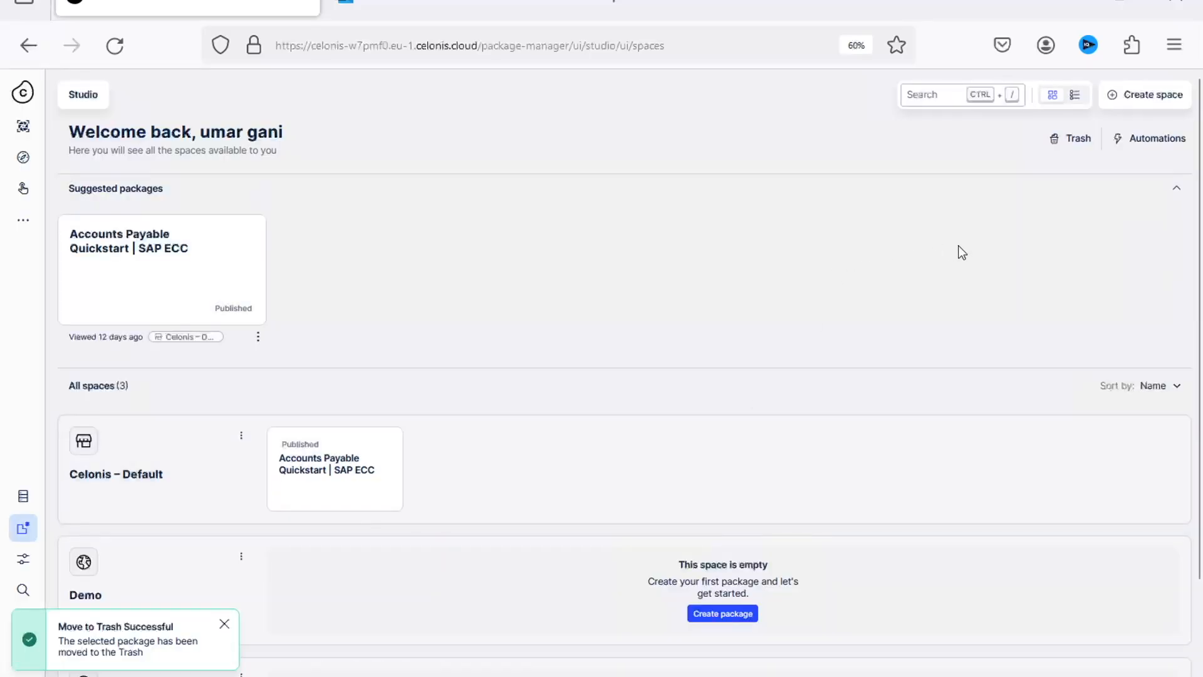
# - Create a space named "Lead to Convert" with Lead to Convert Data Model as its suggested data model
pyautogui.click(1127, 98)
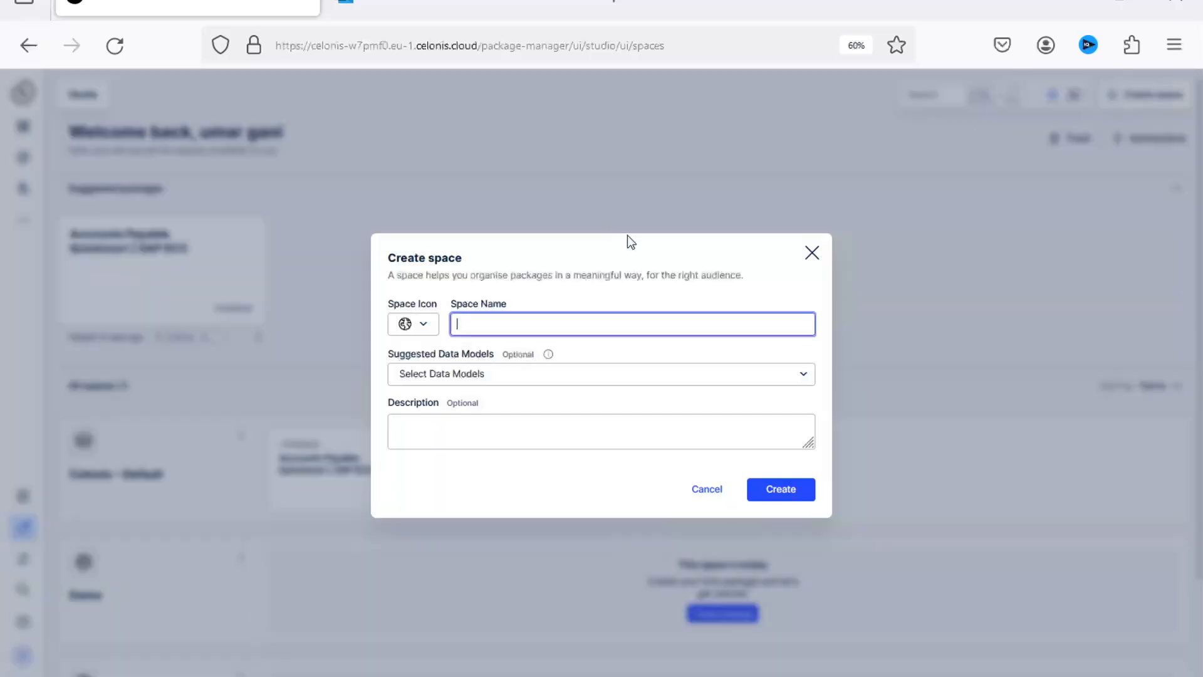
pyautogui.write('Lead to Convert')
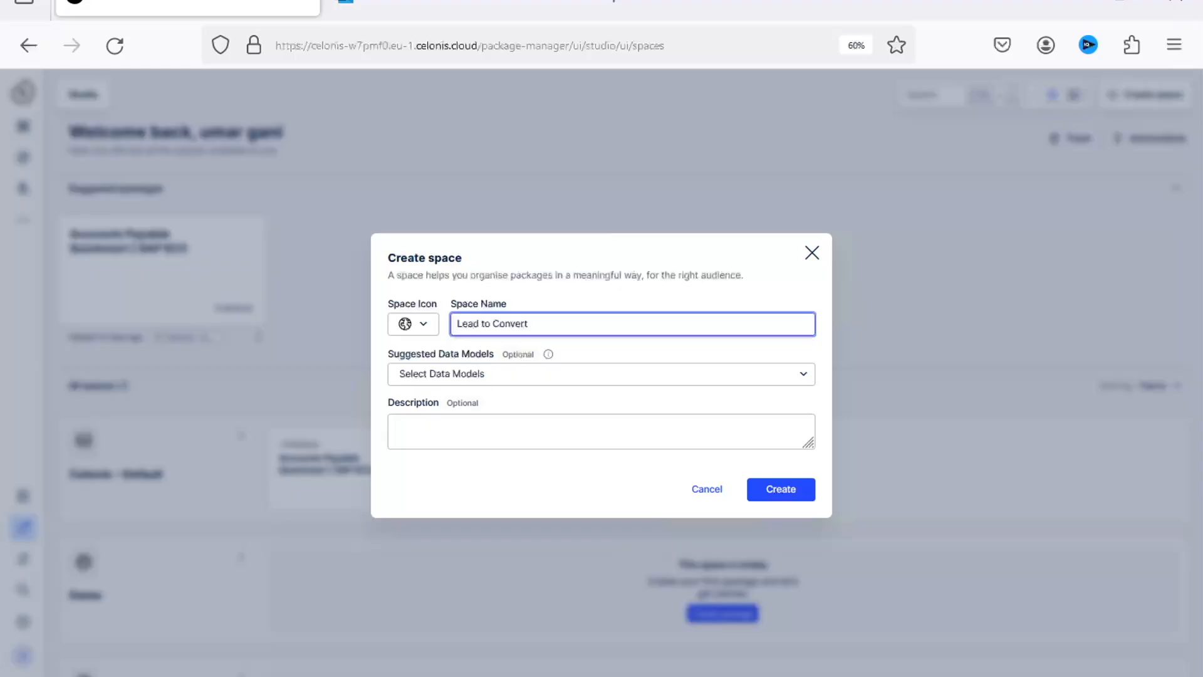
pyautogui.click(482, 384)
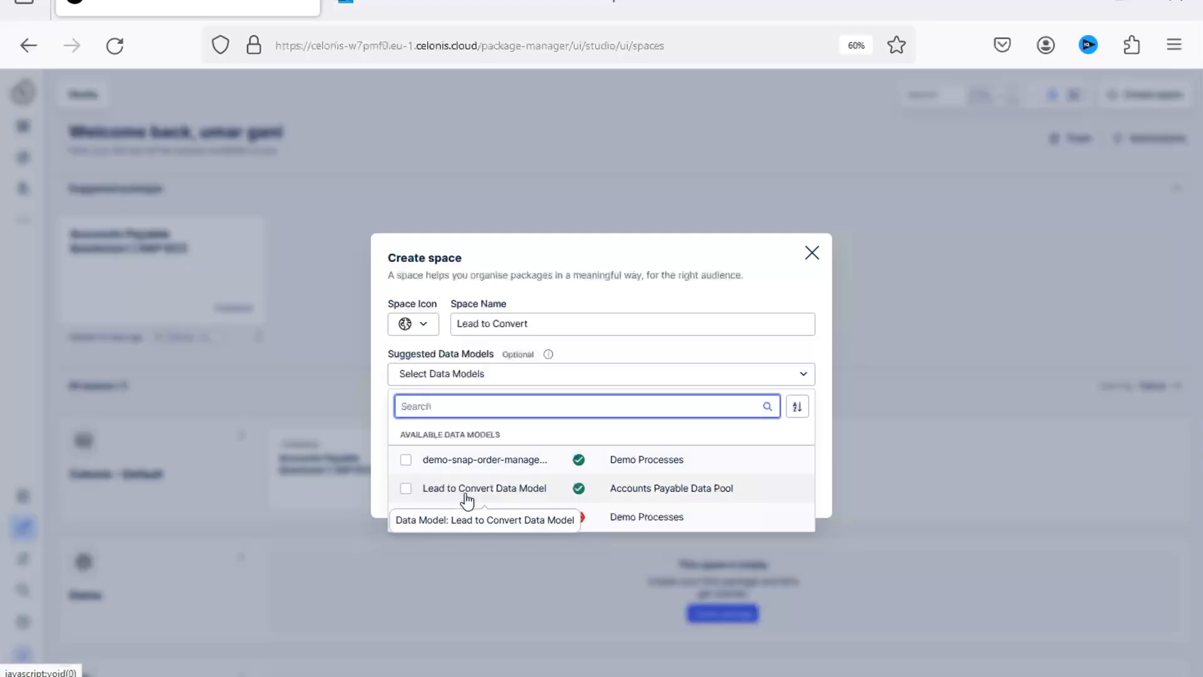
pyautogui.click(491, 496)
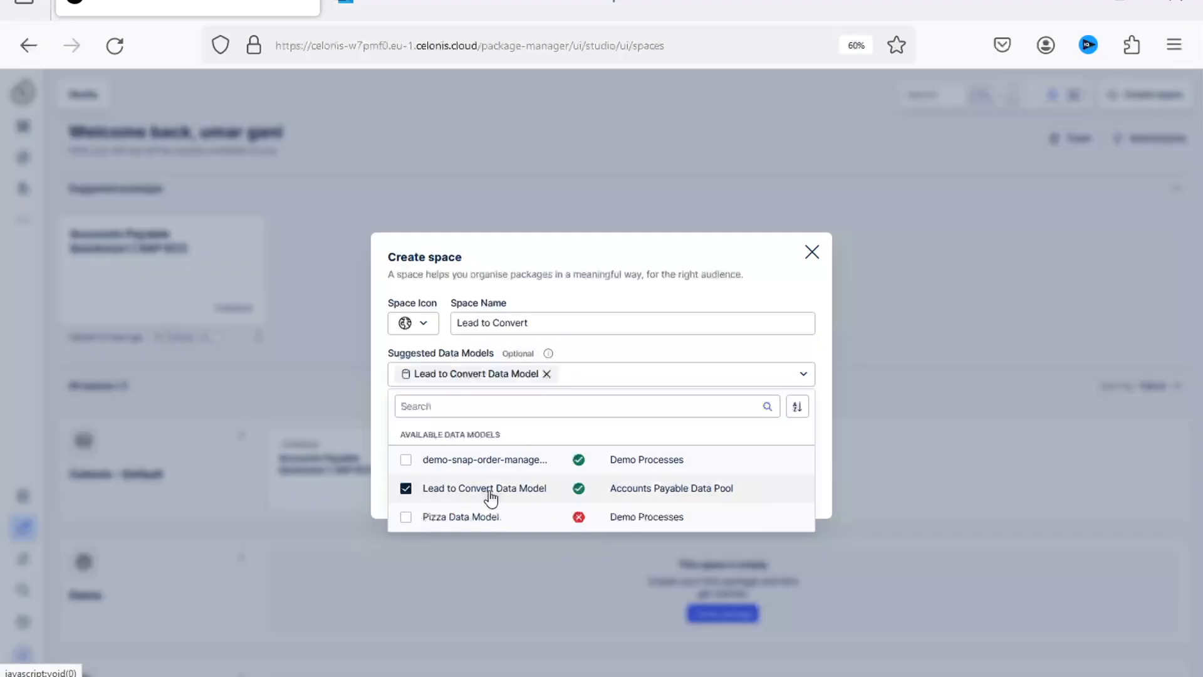
pyautogui.click(821, 424)
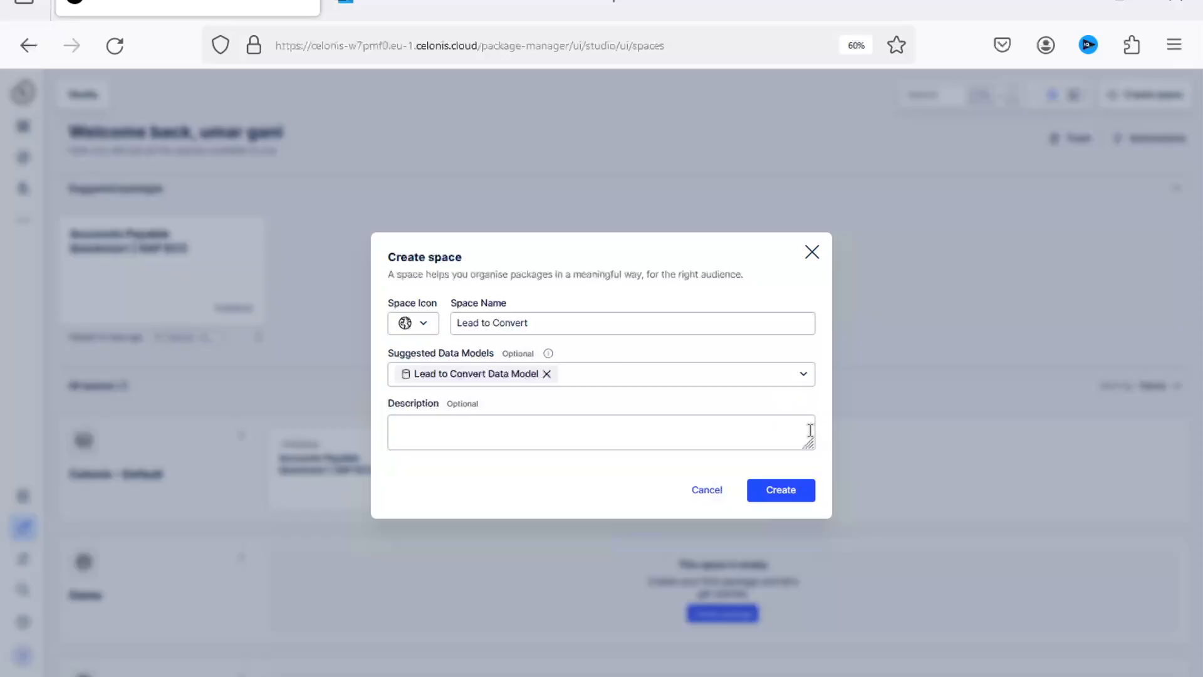
pyautogui.click(783, 491)
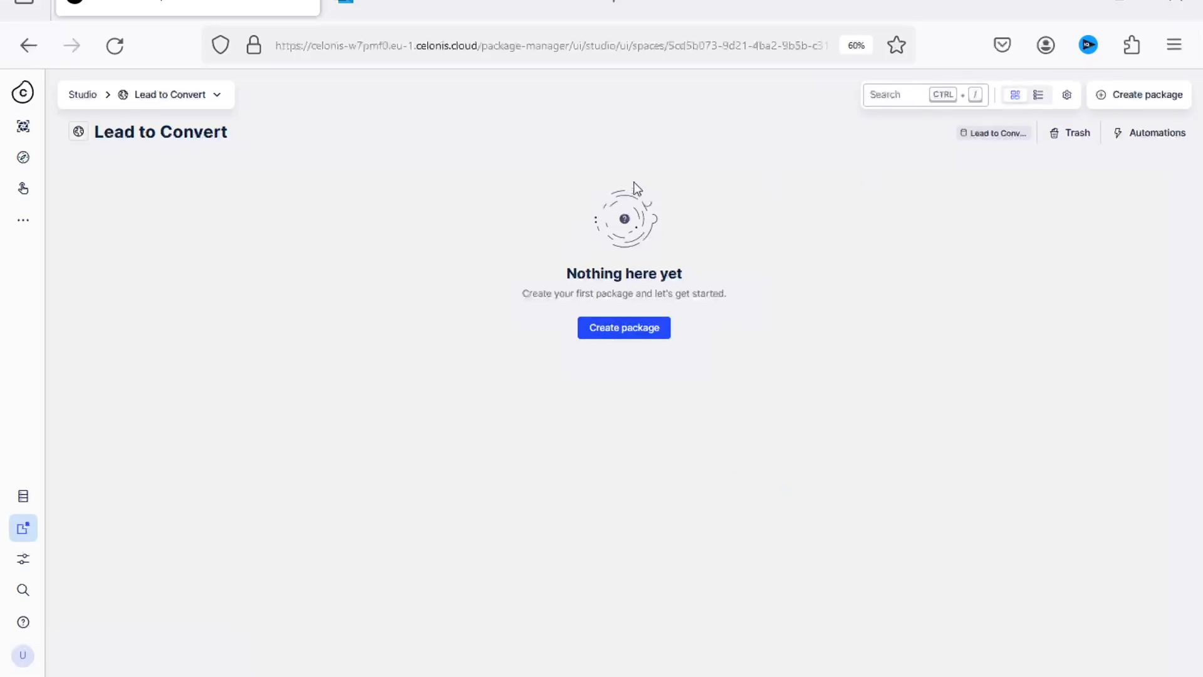
# - Create a package named "Lead to create package" in the new space, with Analysis as initial content and English as the language
pyautogui.click(614, 337)
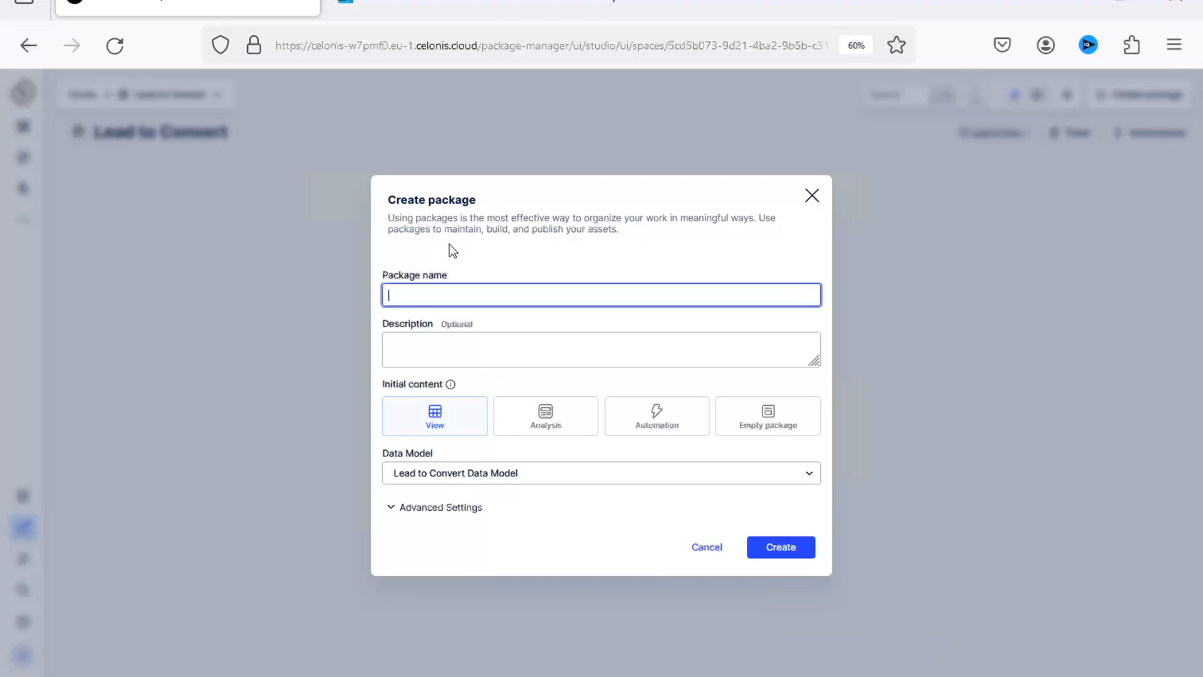
pyautogui.write('Lead to create package')
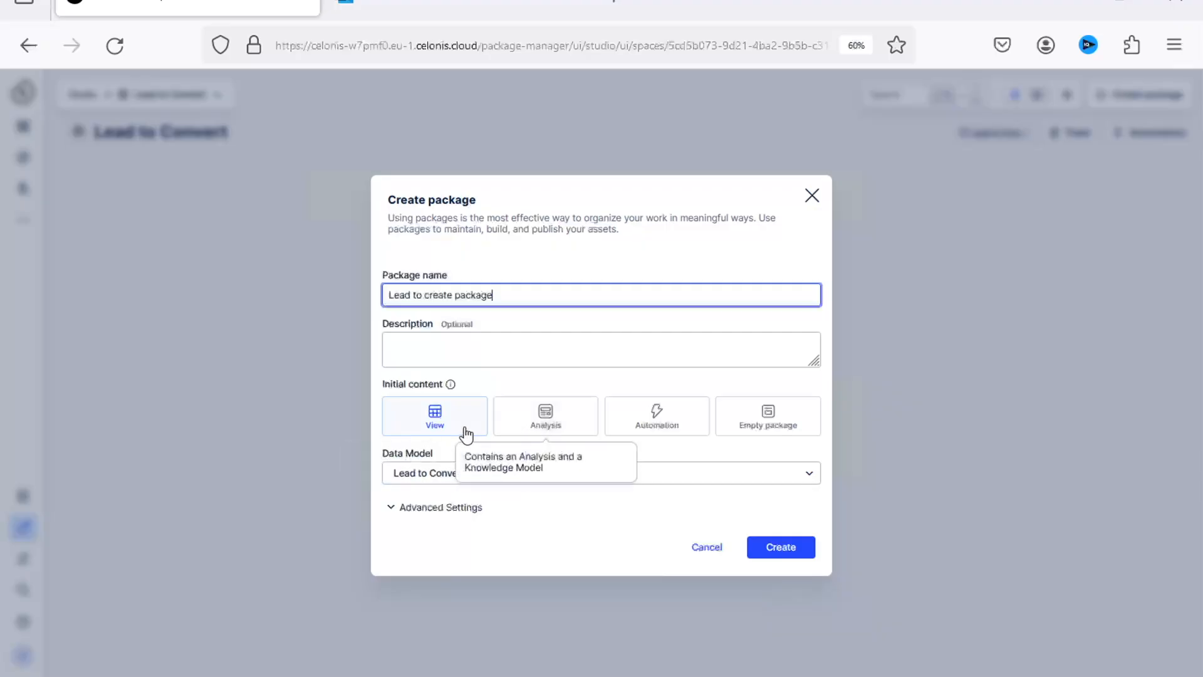
pyautogui.moveTo(585, 450); pyautogui.dragTo(562, 423)
pyautogui.click(562, 424)
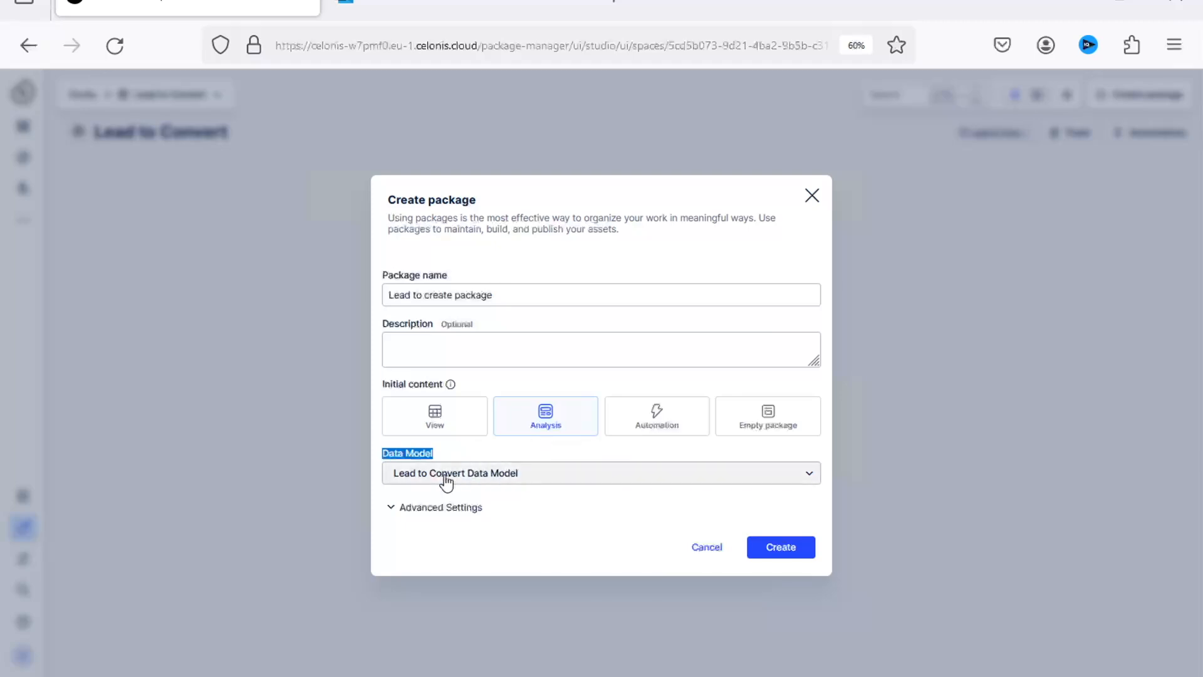
pyautogui.click(439, 506)
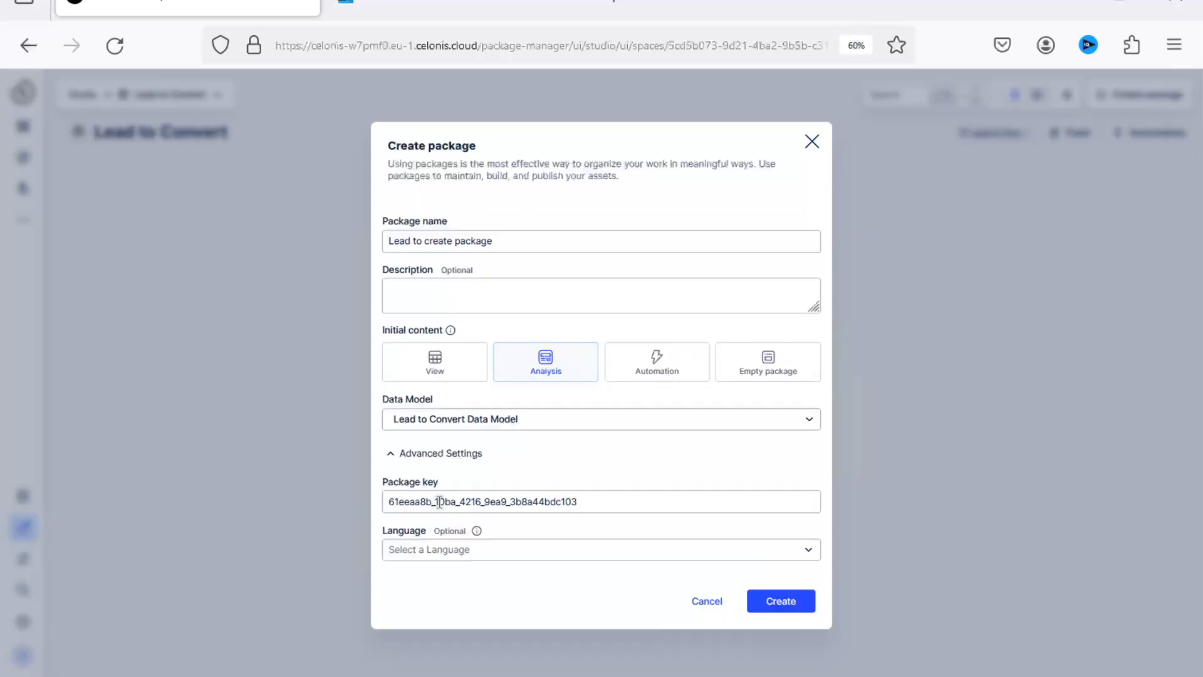
pyautogui.click(473, 549)
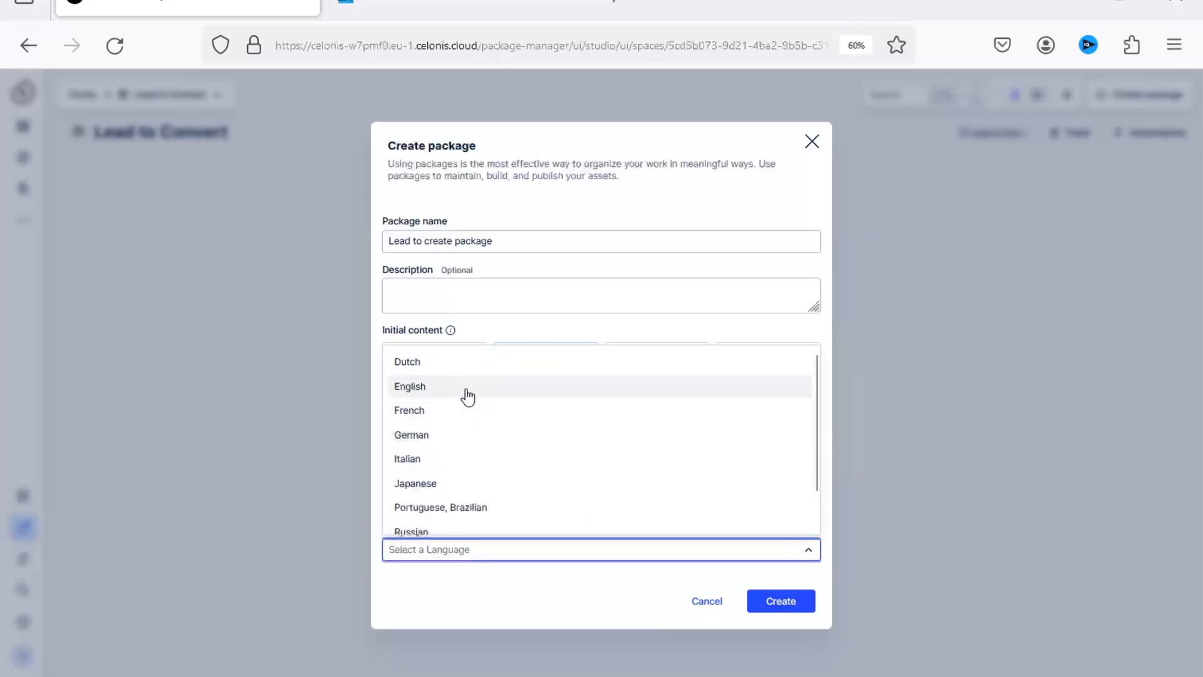
pyautogui.click(468, 394)
pyautogui.click(431, 453)
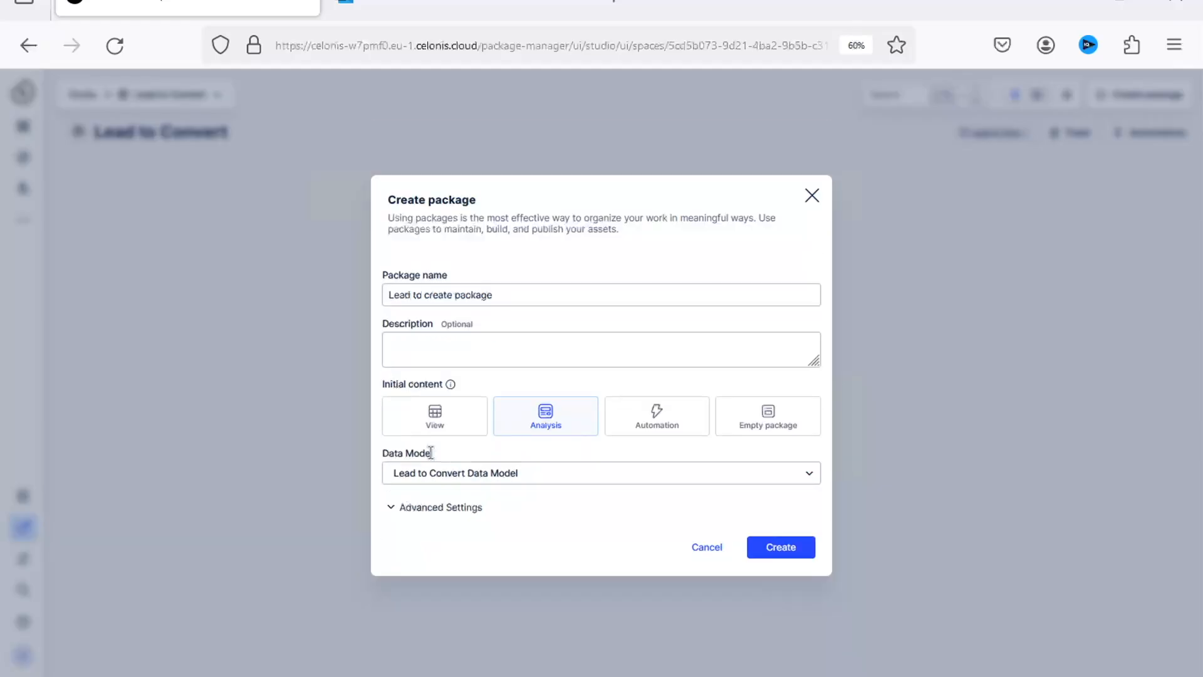
pyautogui.click(778, 546)
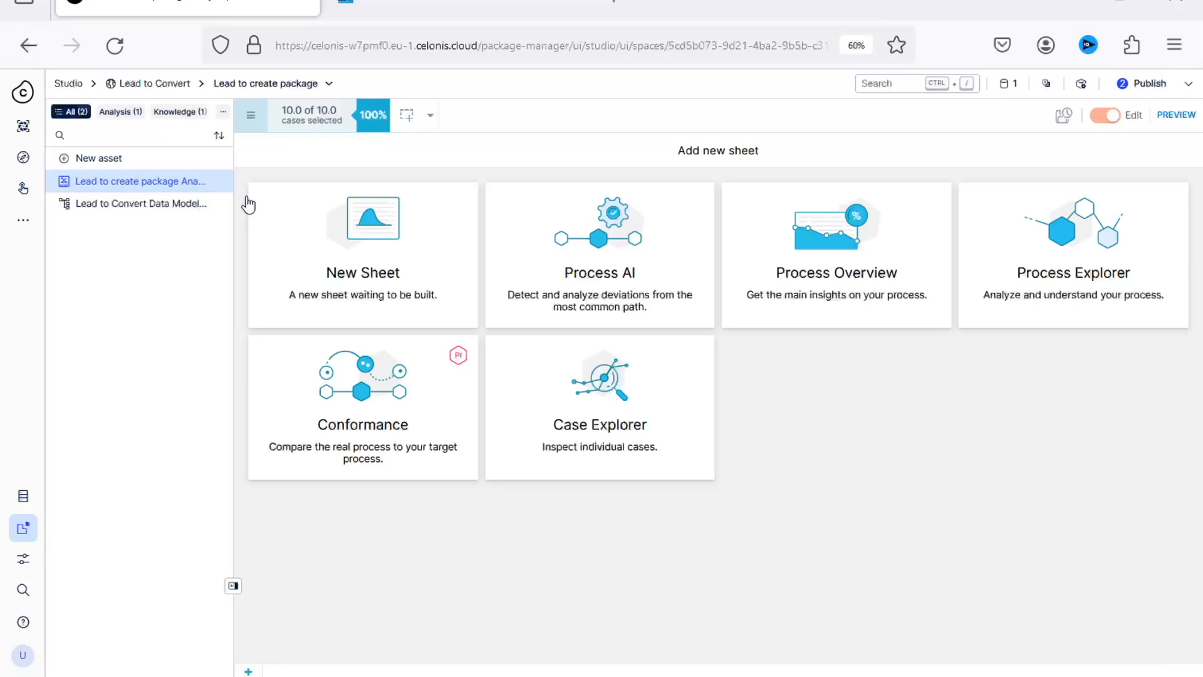
# - Add a blank new sheet to the analysis and insert an OLAP Table, moved down the canvas and enlarged
pyautogui.click(431, 255)
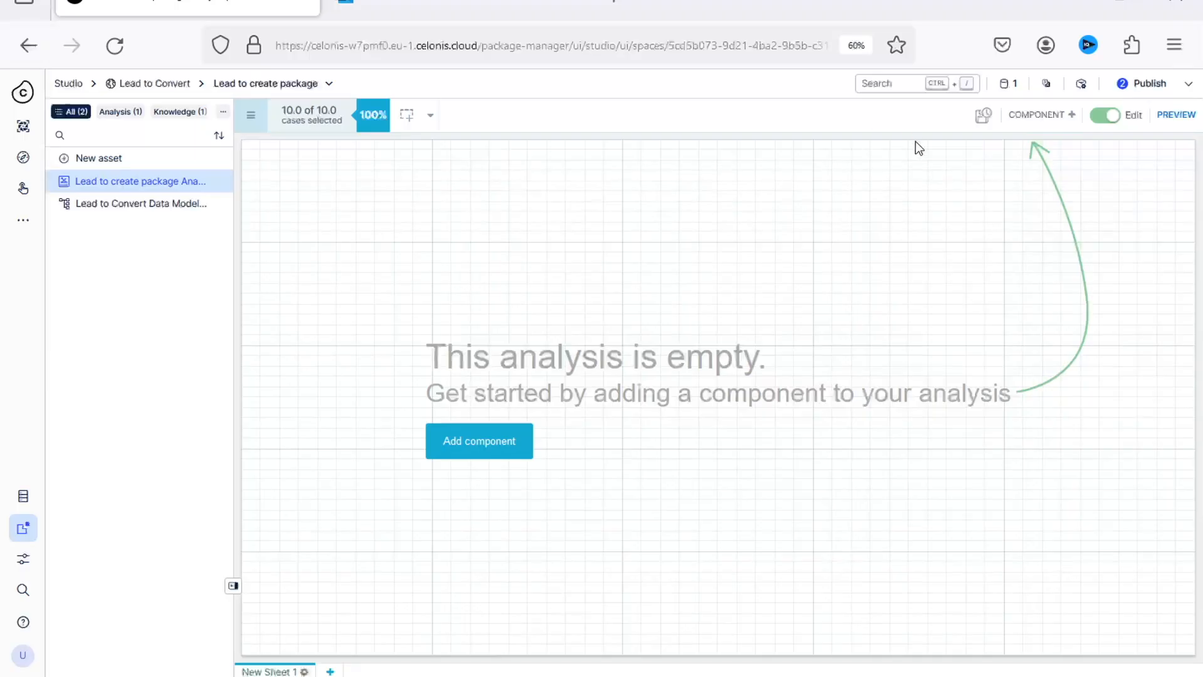
pyautogui.click(1020, 119)
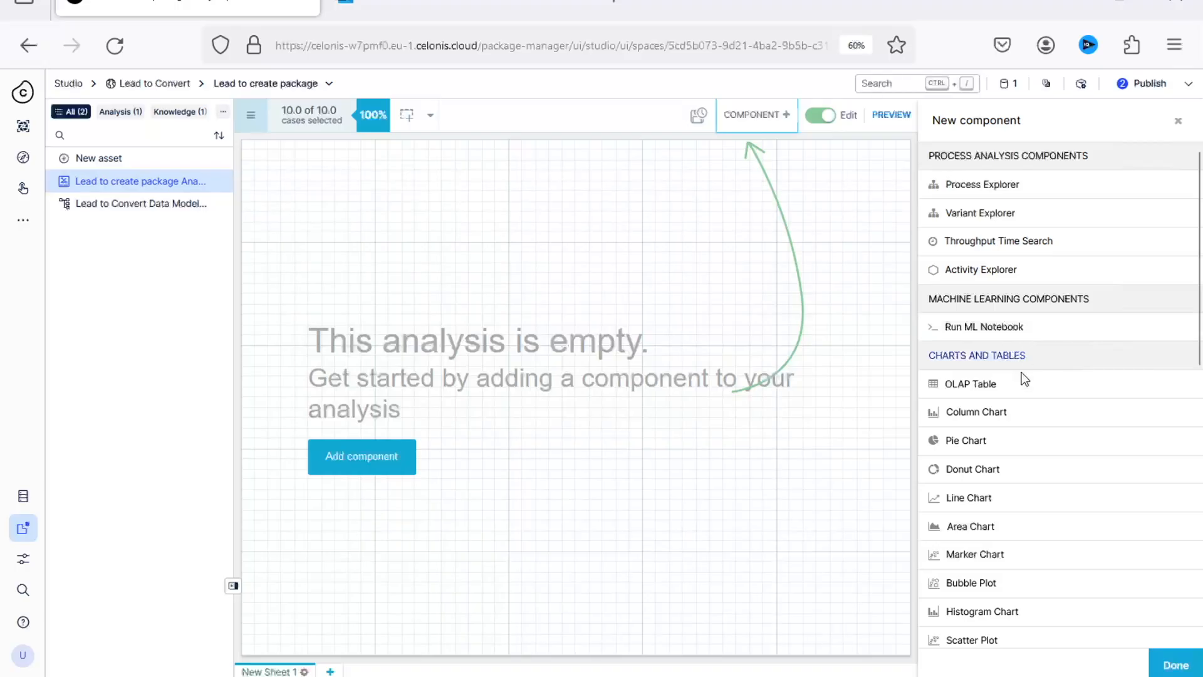
pyautogui.scroll(-3, 1024, 379)
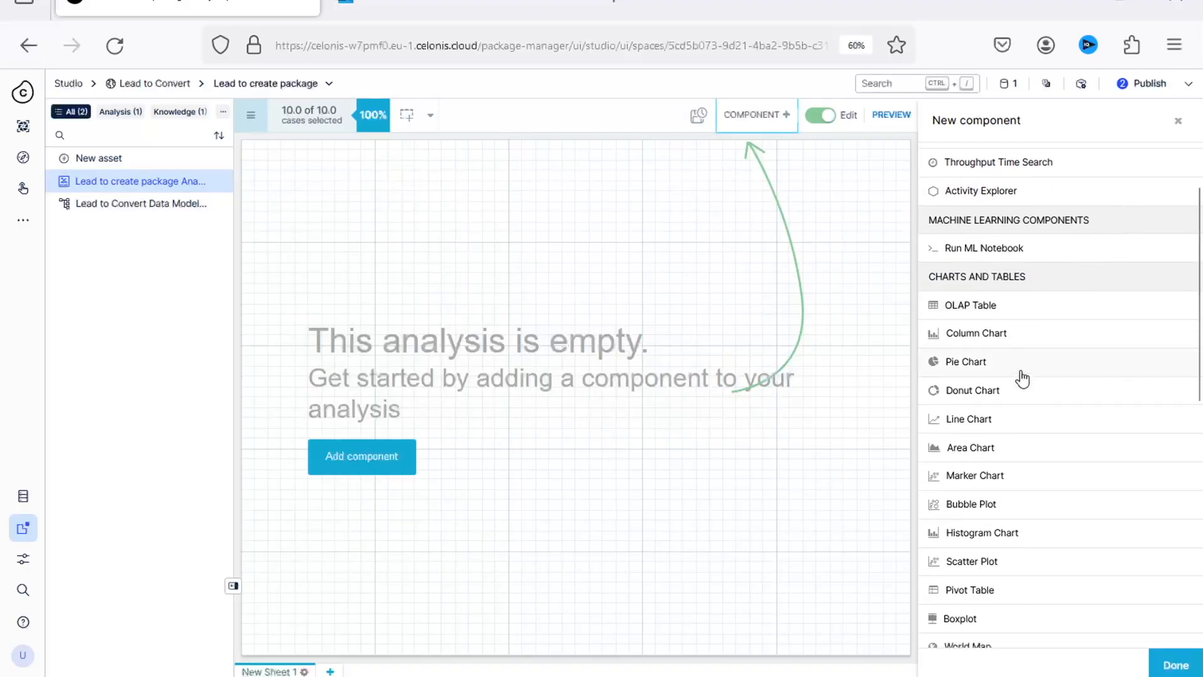
pyautogui.scroll(-5, 1013, 380)
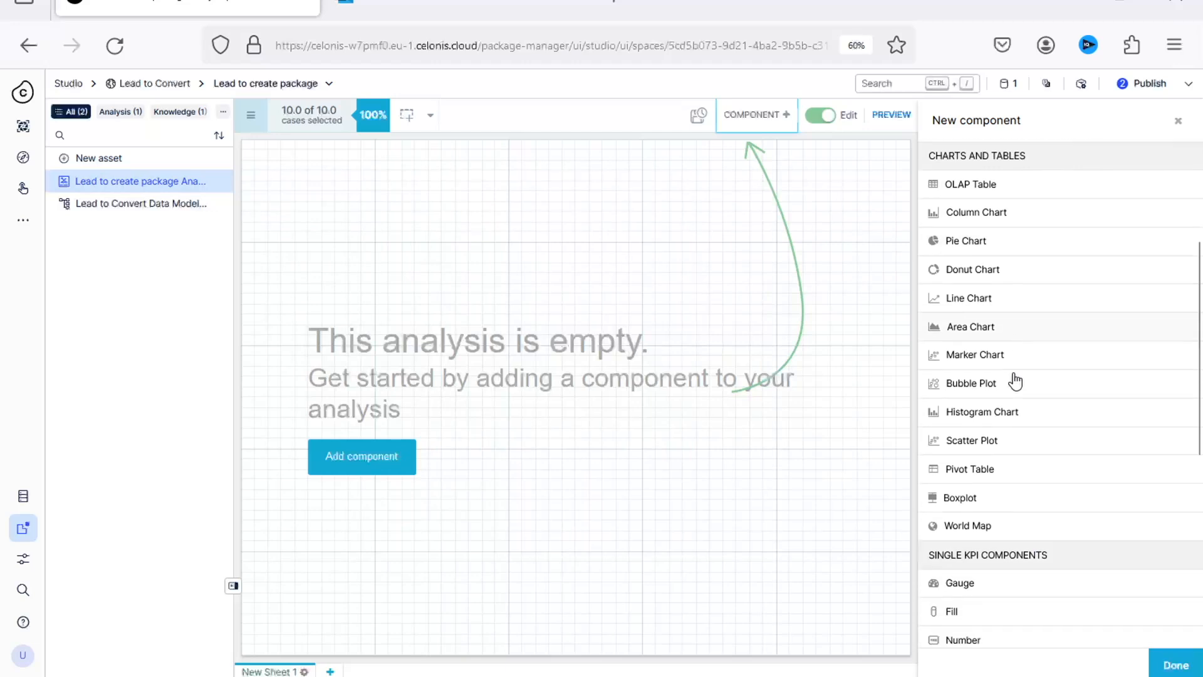
pyautogui.scroll(-10, 1015, 380)
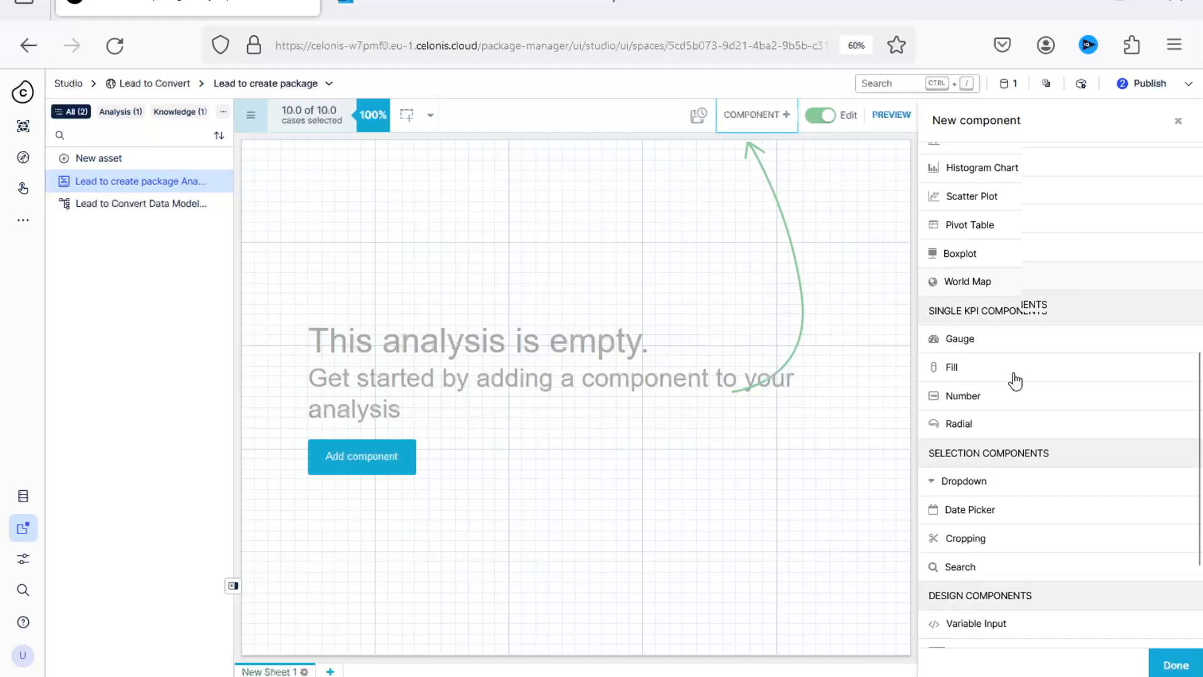
pyautogui.scroll(-4, 998, 483)
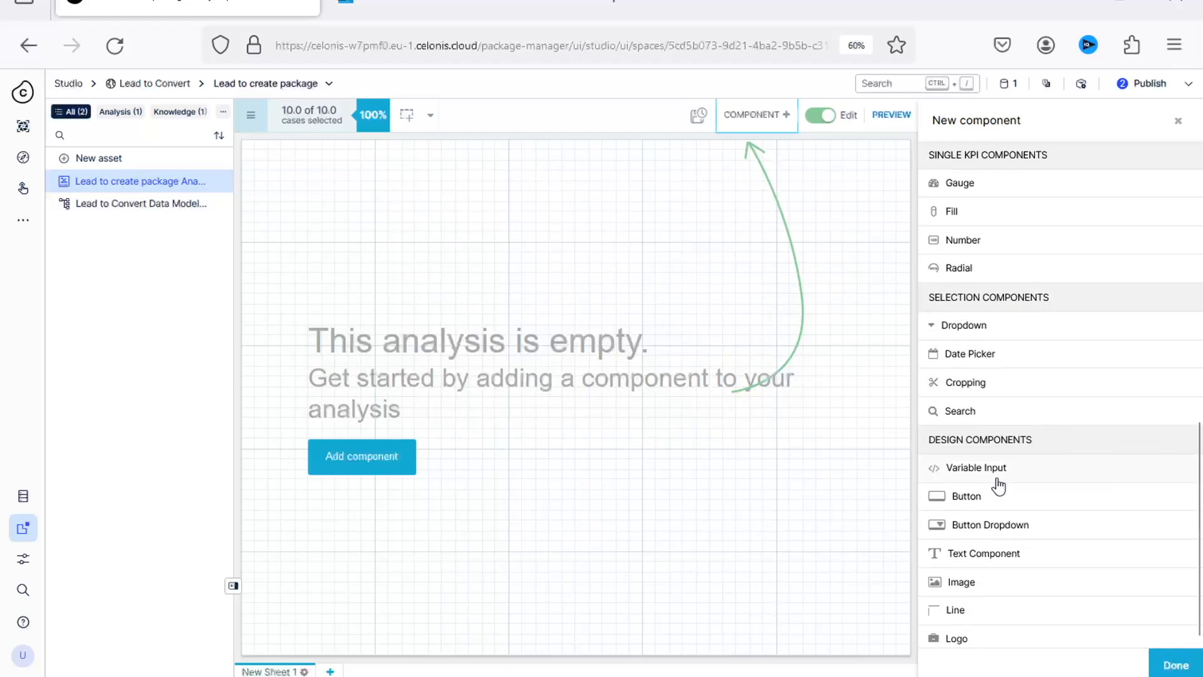
pyautogui.scroll(-1, 998, 485)
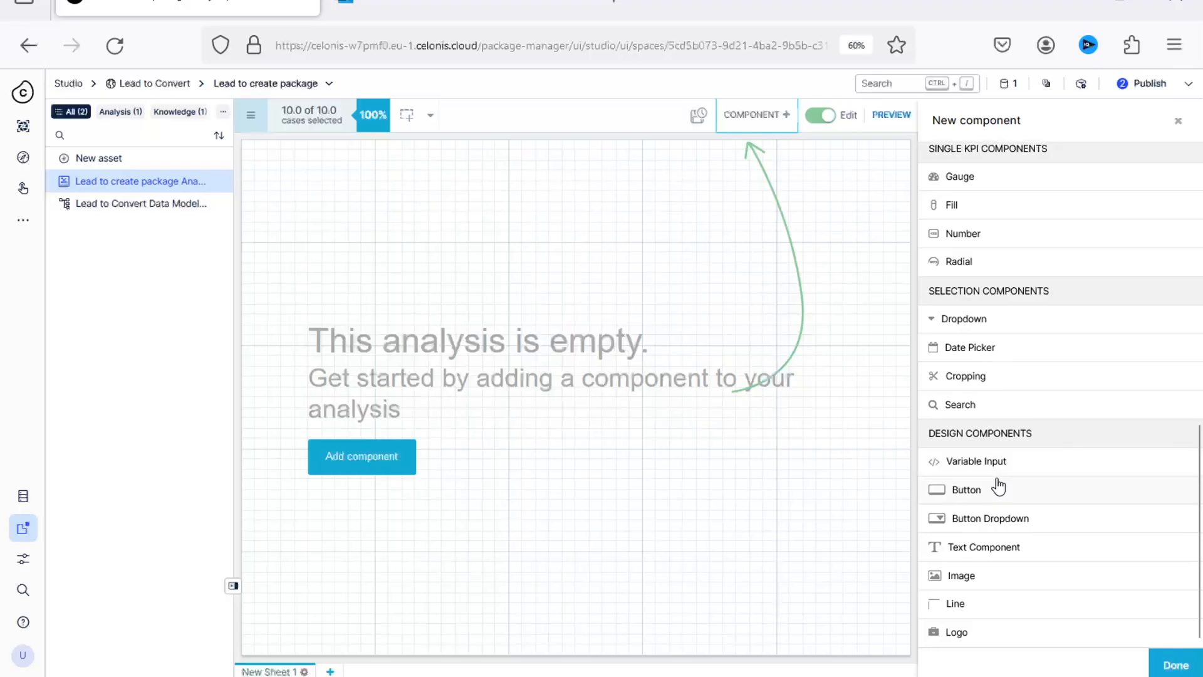
pyautogui.scroll(5, 1013, 338)
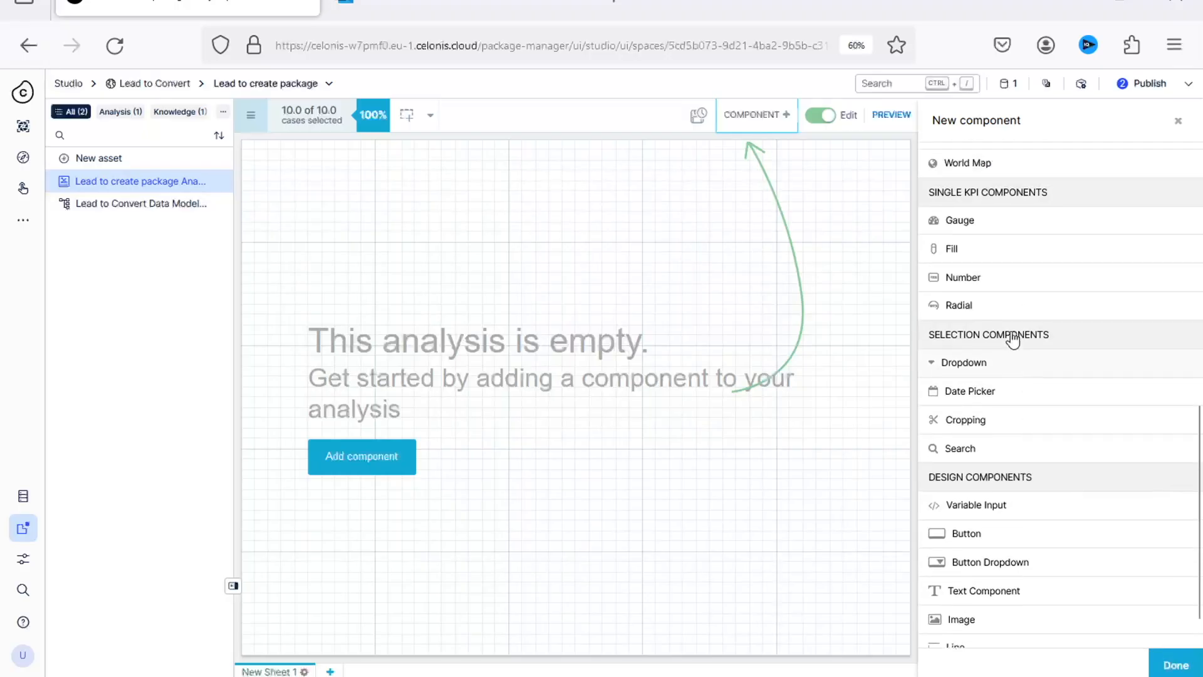
pyautogui.scroll(6, 1013, 338)
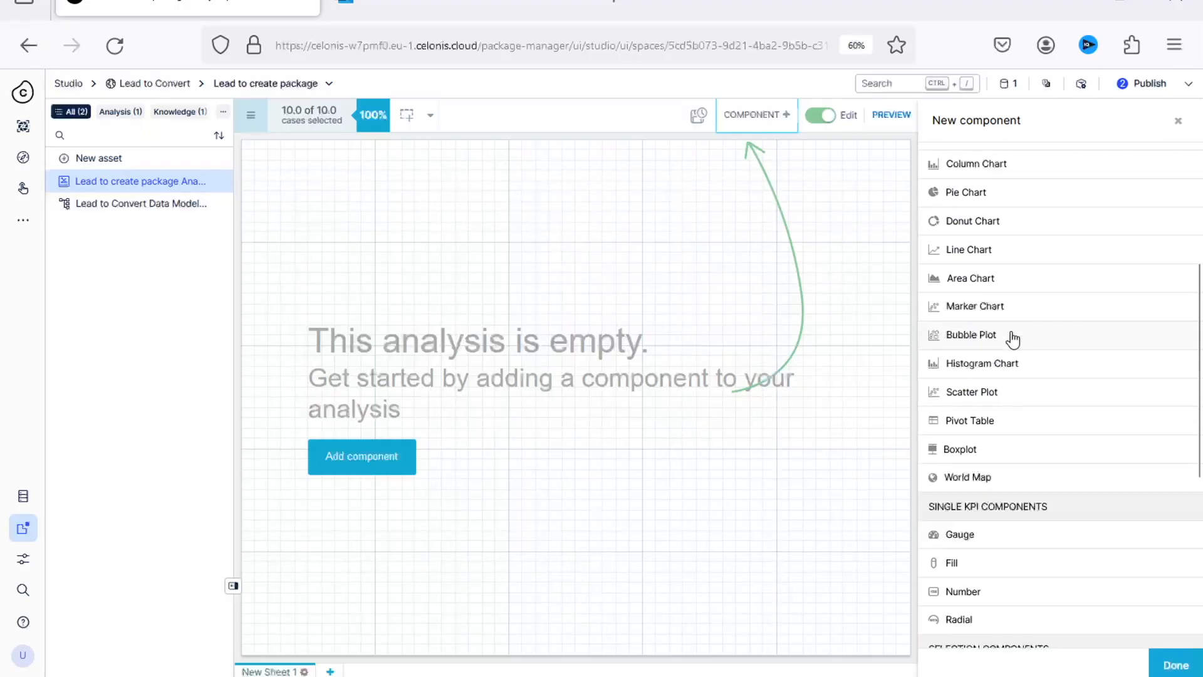
pyautogui.click(982, 233)
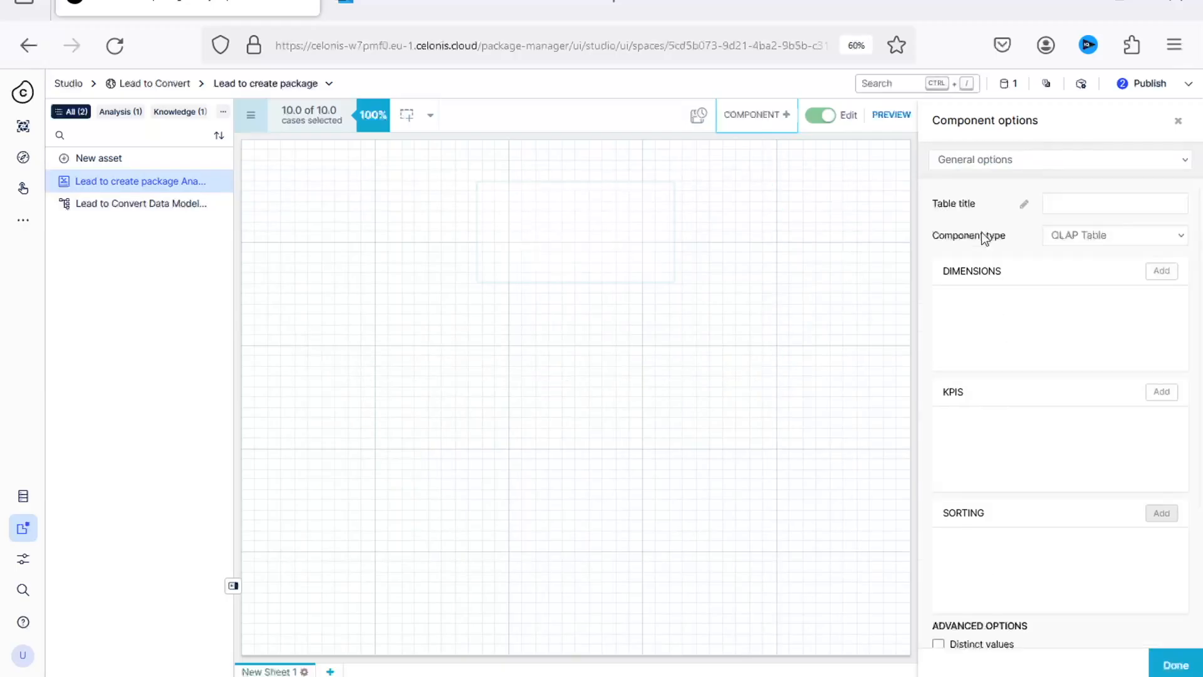
pyautogui.moveTo(623, 209); pyautogui.dragTo(588, 411)
pyautogui.moveTo(429, 449); pyautogui.dragTo(420, 497)
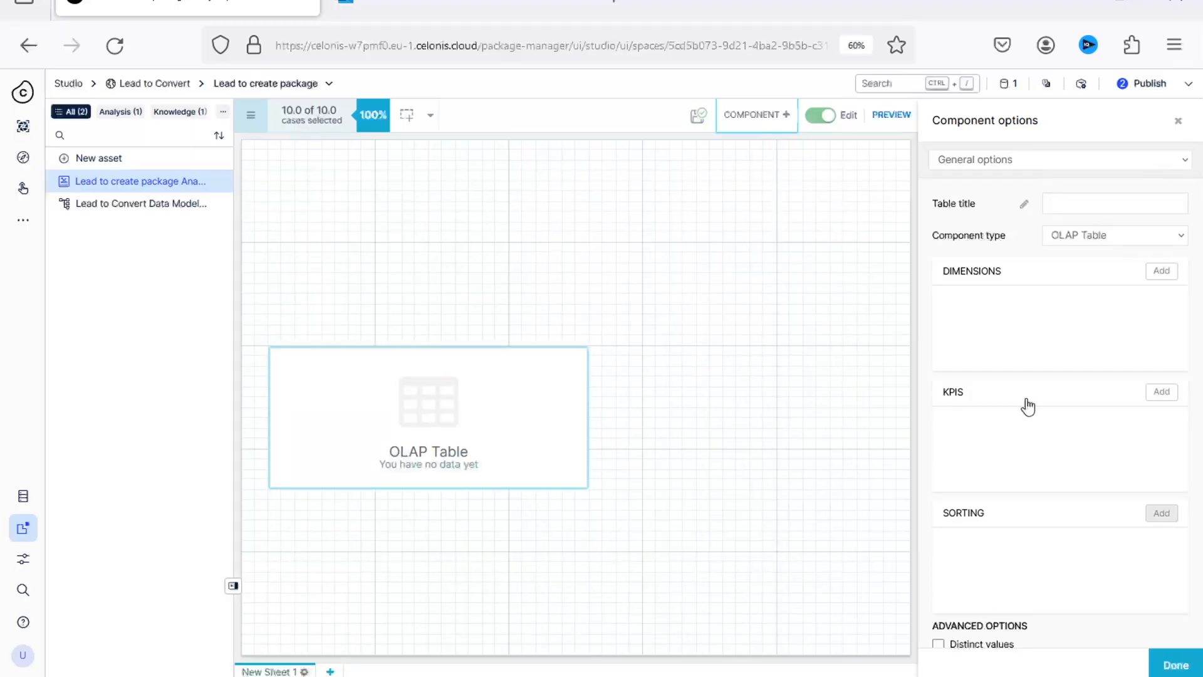
# - Add the REGION dimension from LTC_Attributes_Sheet1 to the OLAP table
pyautogui.click(1161, 272)
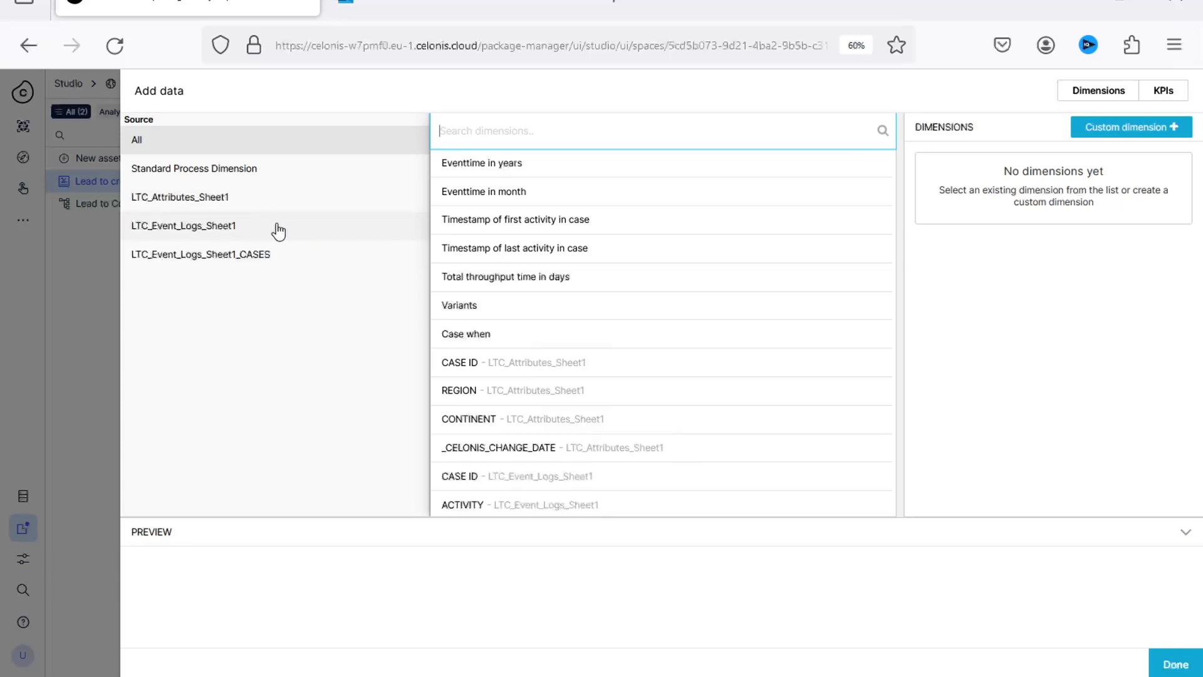
pyautogui.click(234, 205)
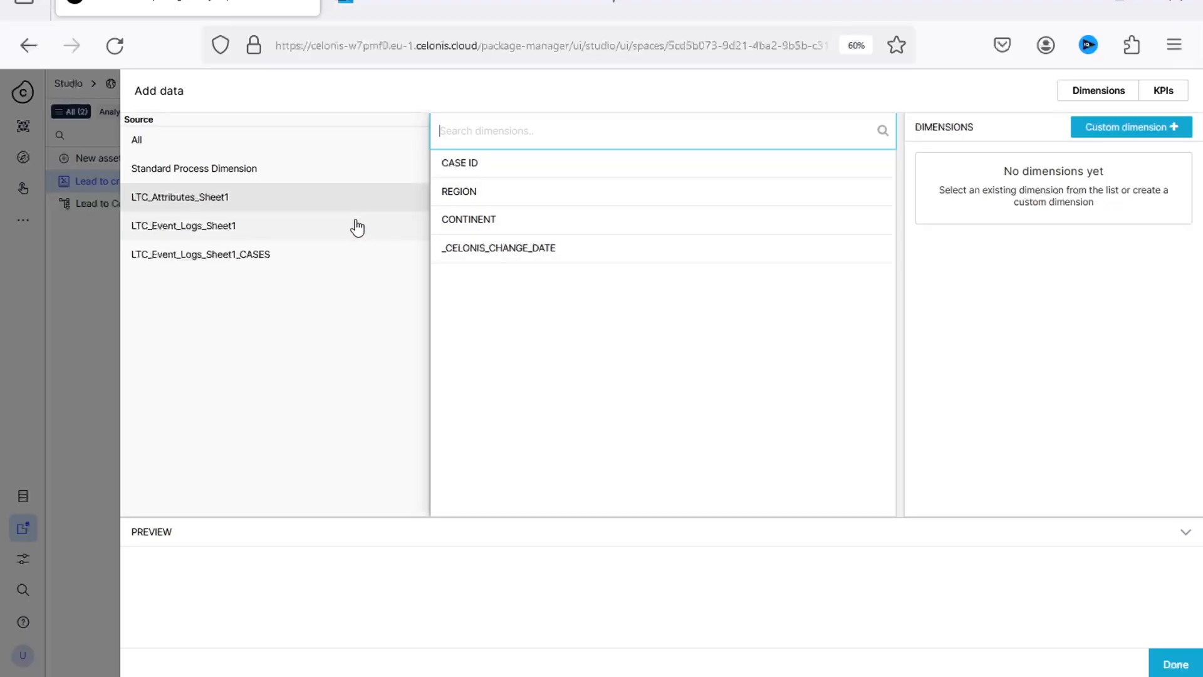
pyautogui.click(498, 201)
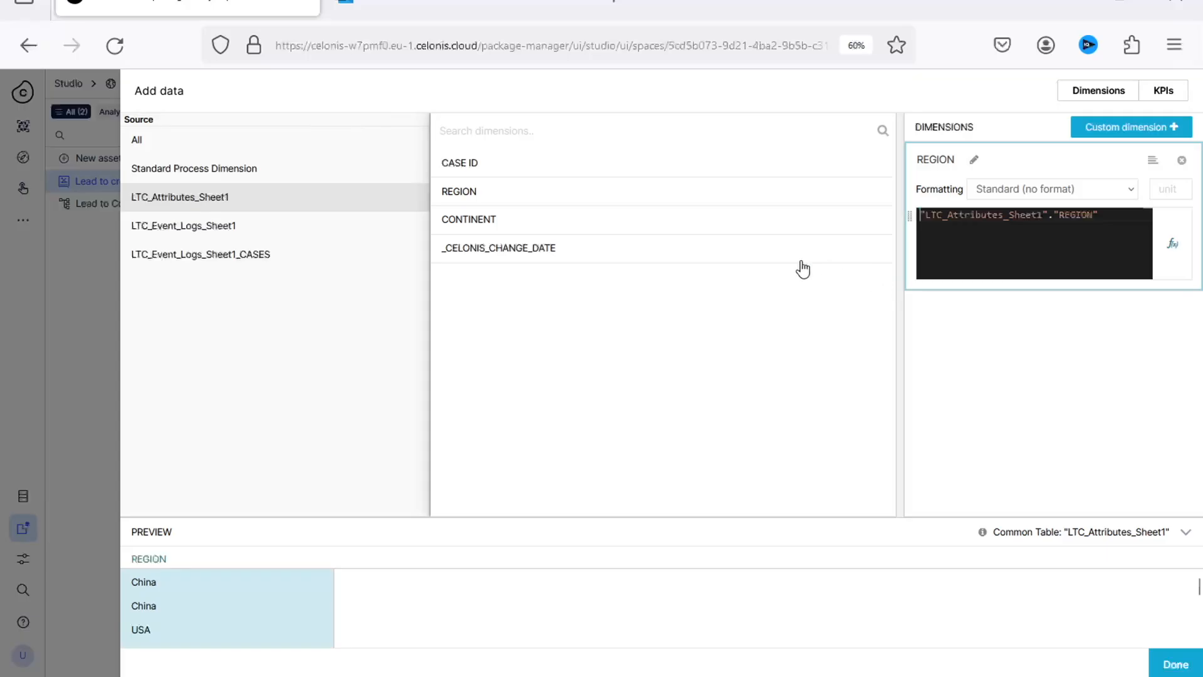
pyautogui.click(1174, 663)
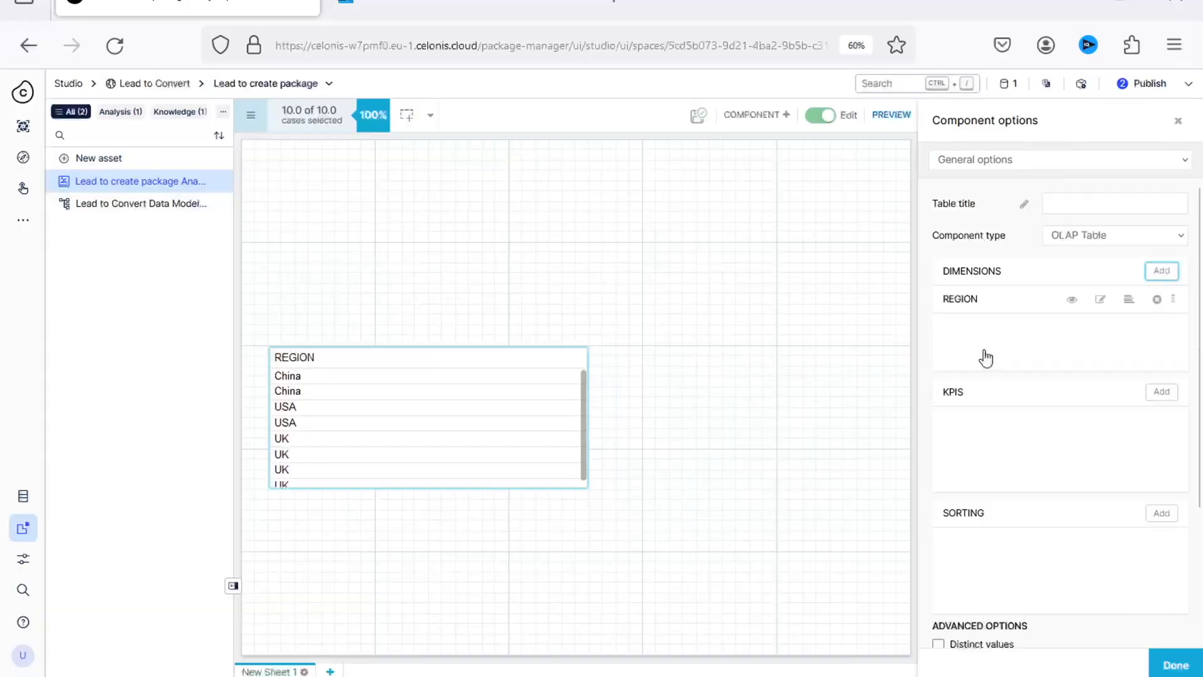
# - Add a Count Distinct KPI on CASE ID from LTC_Event_Logs_Sheet1 to the OLAP table and shorten the table to fit its rows
pyautogui.click(1162, 393)
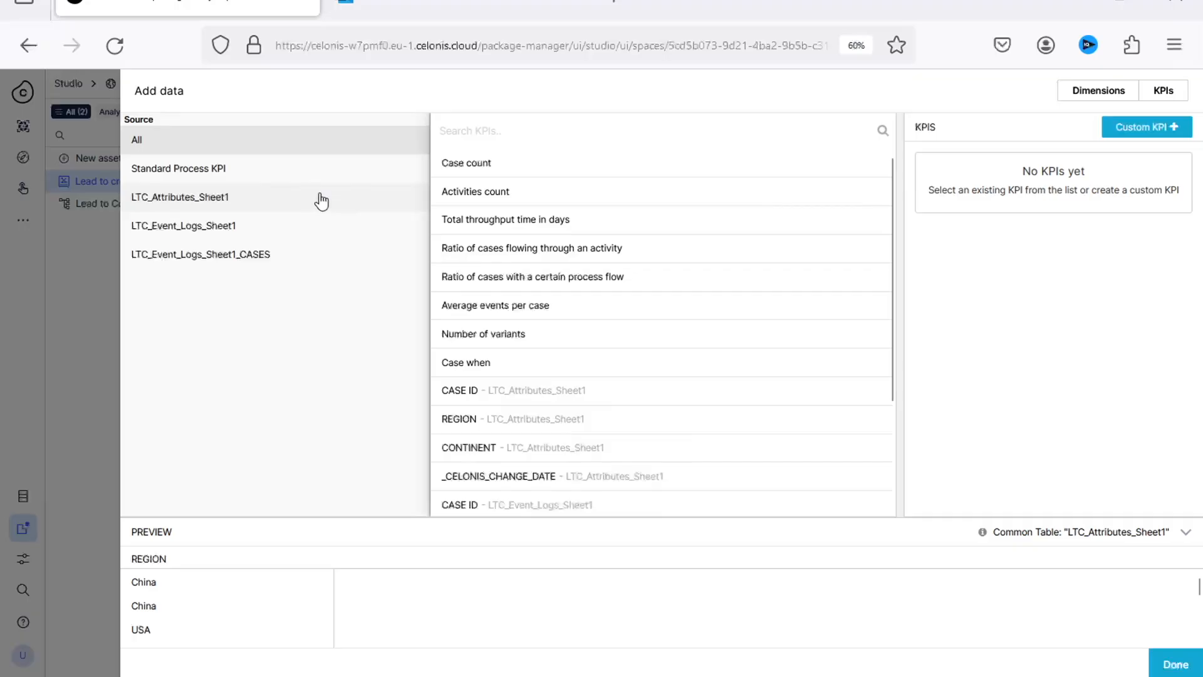
pyautogui.click(312, 229)
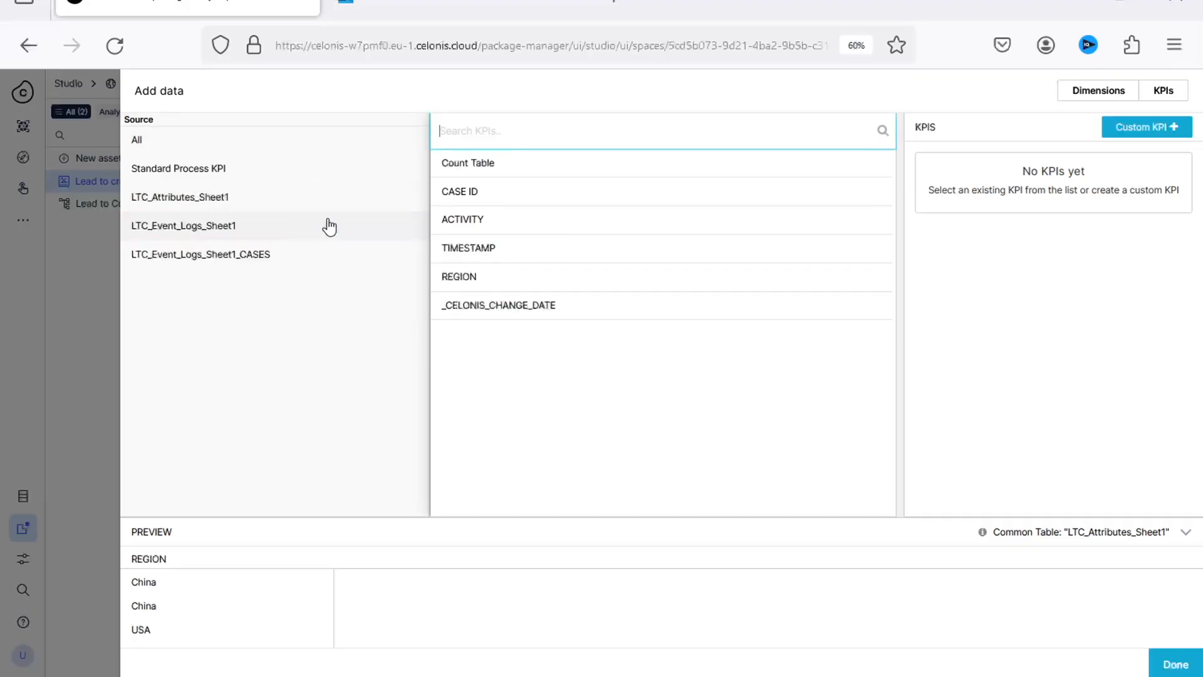
pyautogui.click(463, 199)
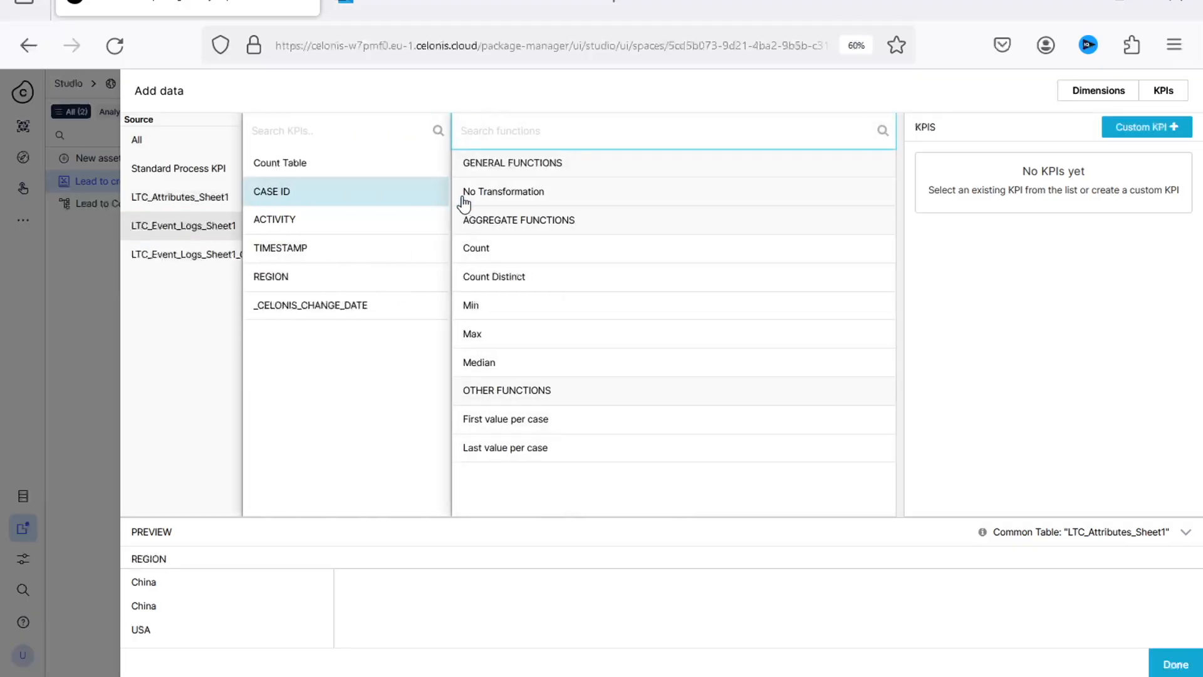
pyautogui.click(524, 279)
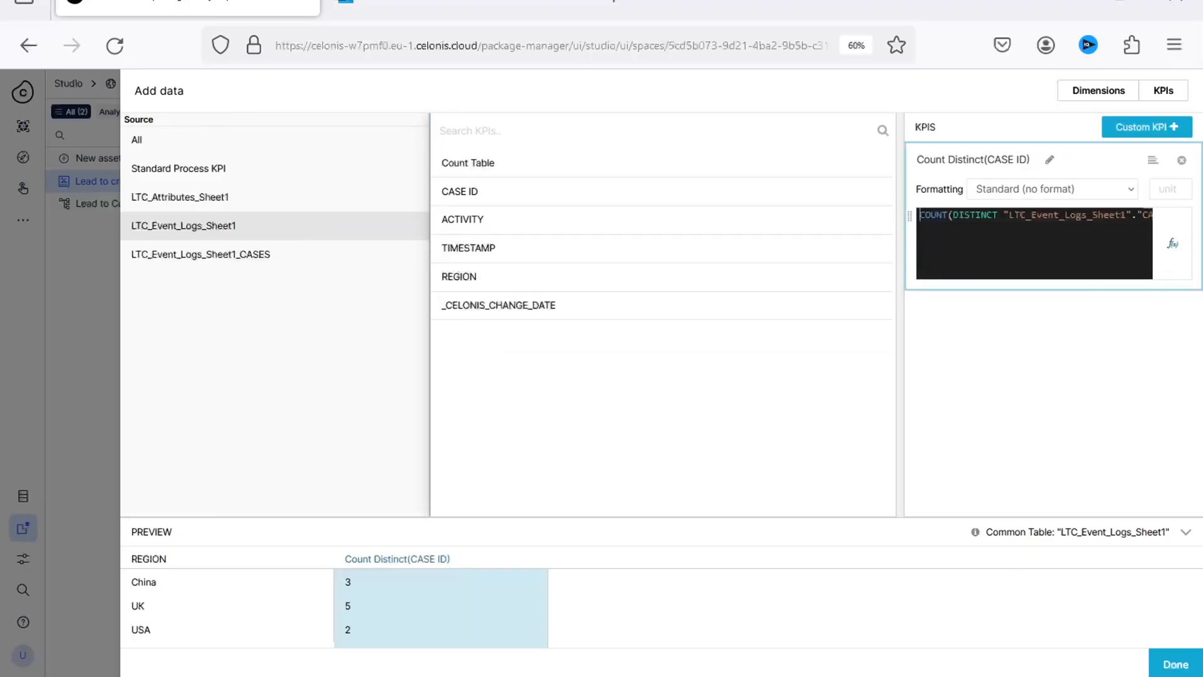
pyautogui.click(1175, 664)
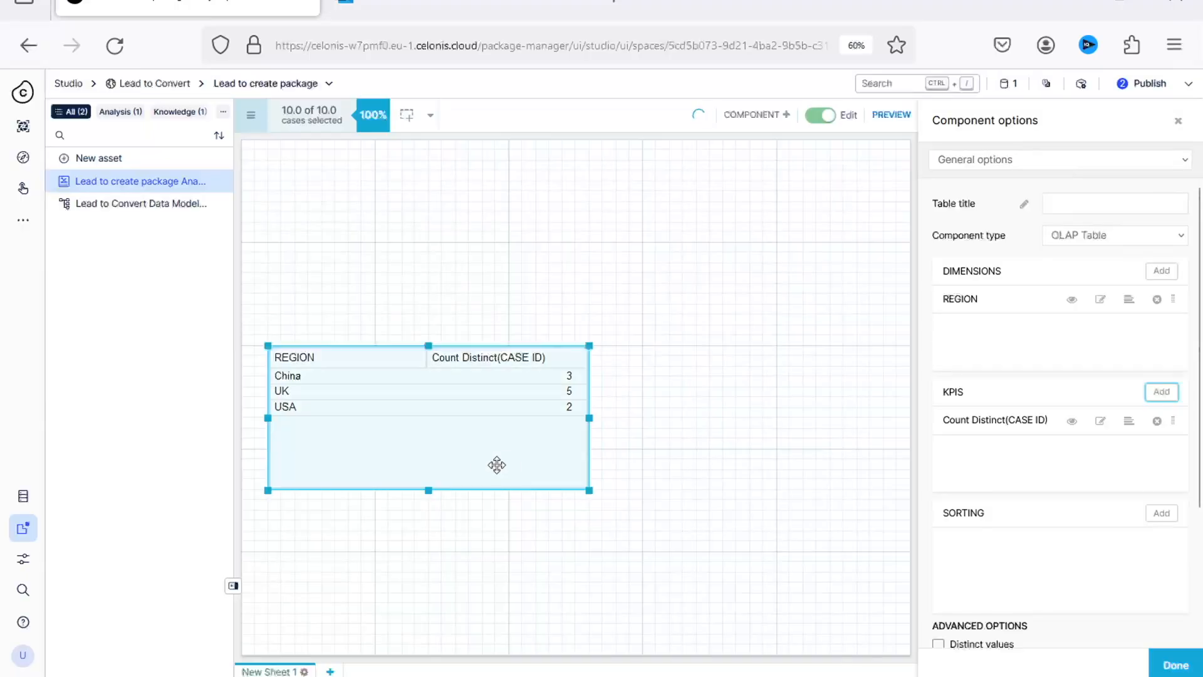
pyautogui.moveTo(429, 488); pyautogui.dragTo(445, 430)
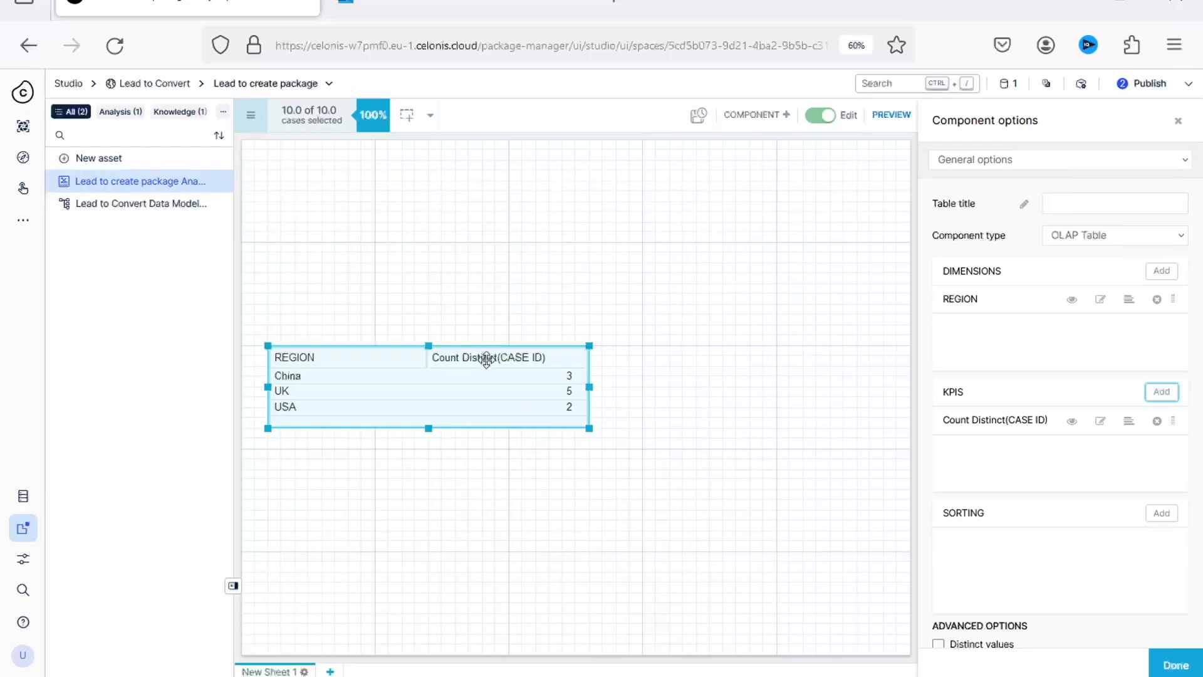
# - Rename the OLAP table's Count Distinct KPI as "No of people visit by region"
pyautogui.click(1102, 426)
pyautogui.click(203, 139)
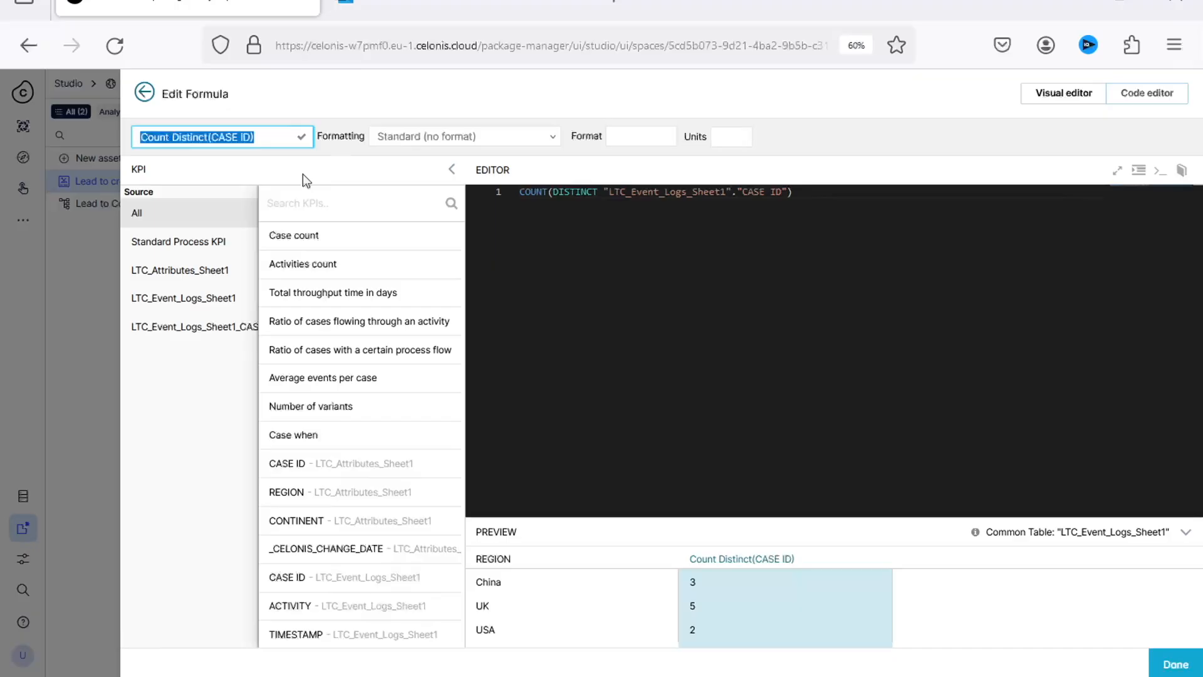
pyautogui.write('No of people visit by region')
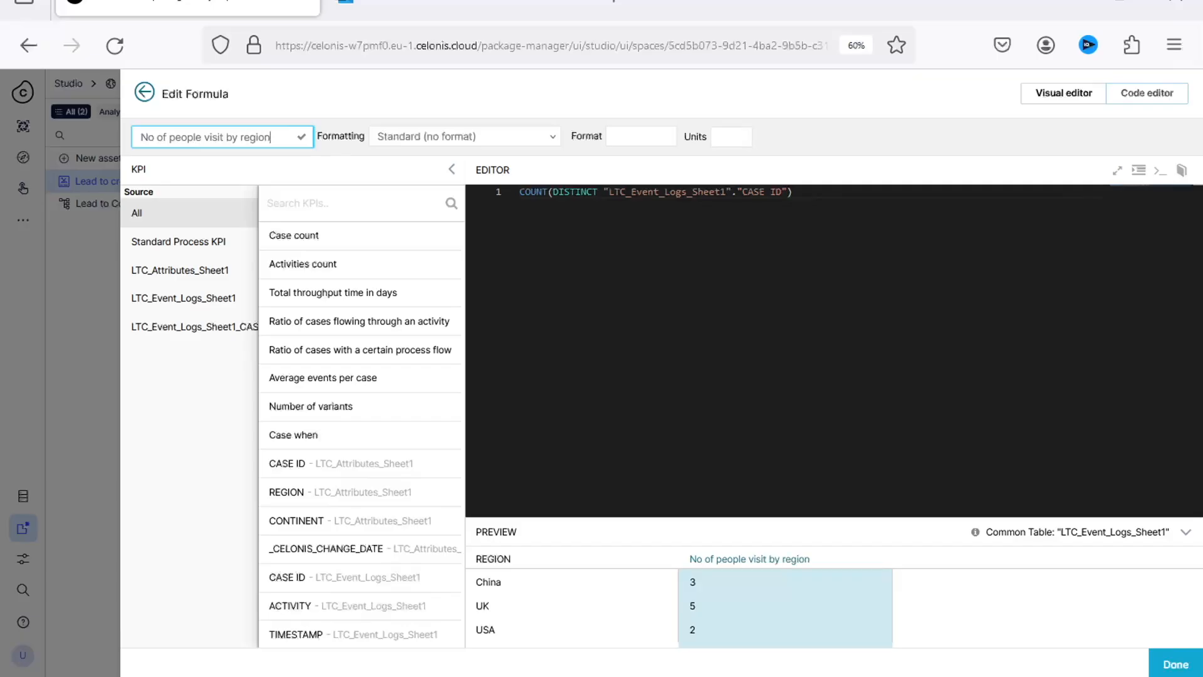
pyautogui.press('Return')
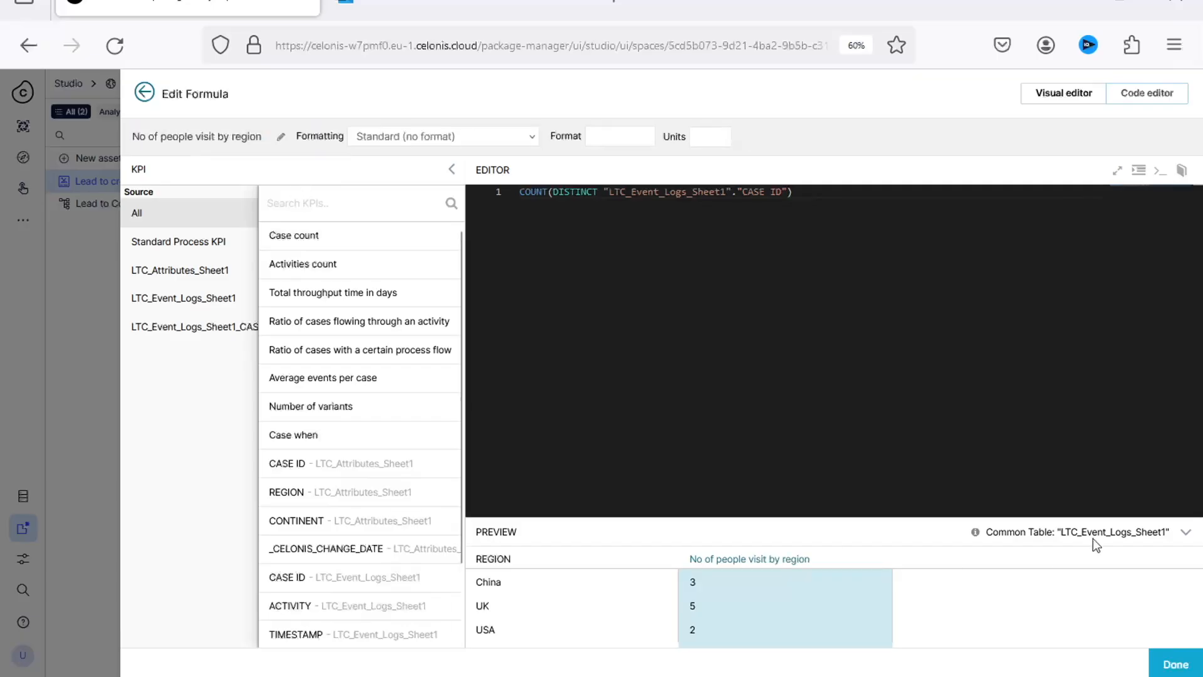
pyautogui.click(1176, 664)
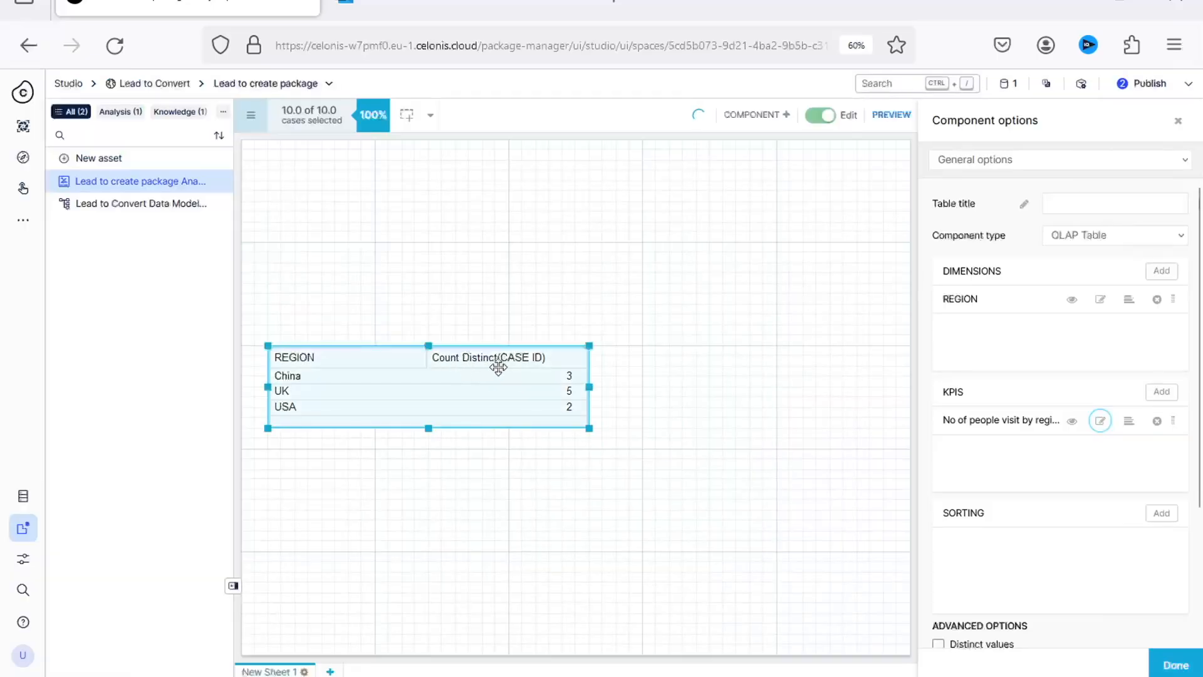
# - Move the OLAP table up and narrow it, and insert a Process Explorer beside it on the canvas
pyautogui.moveTo(485, 355); pyautogui.dragTo(477, 307)
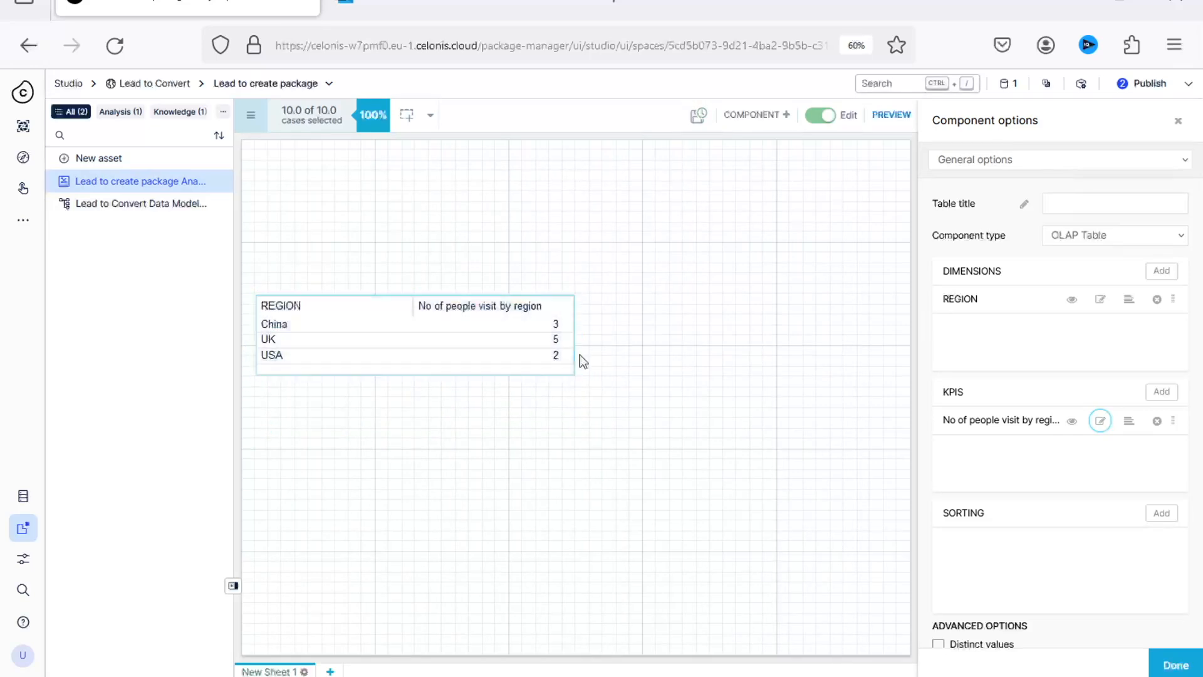
pyautogui.moveTo(572, 336); pyautogui.dragTo(482, 336)
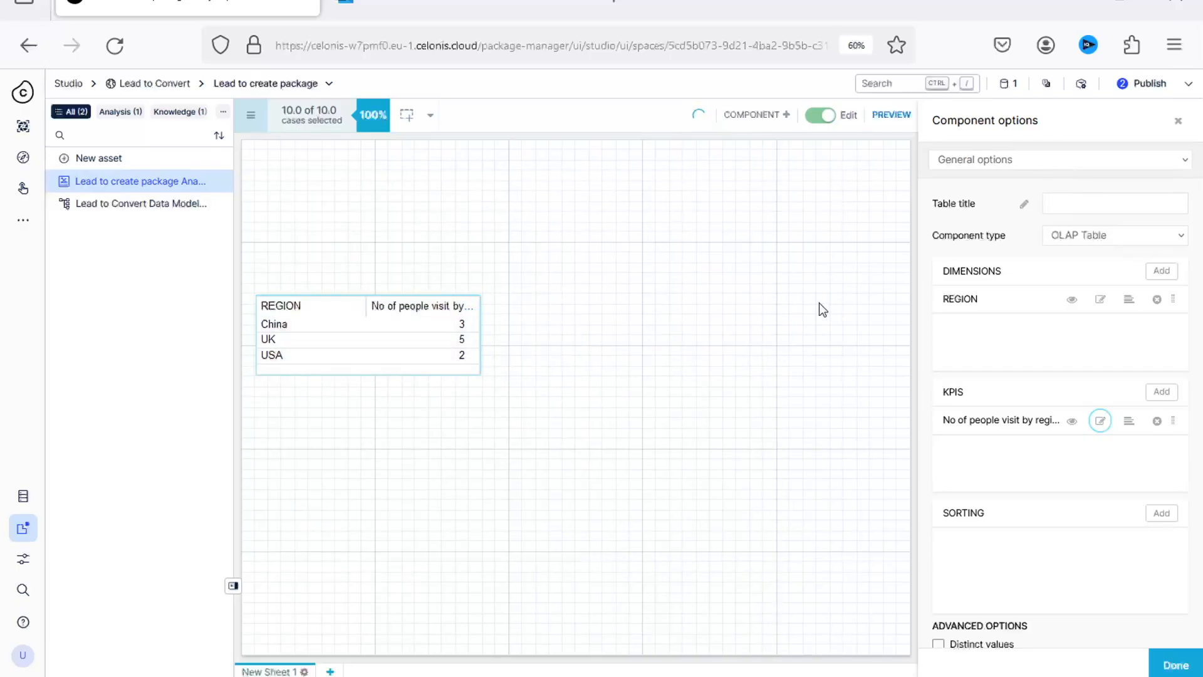
pyautogui.click(763, 119)
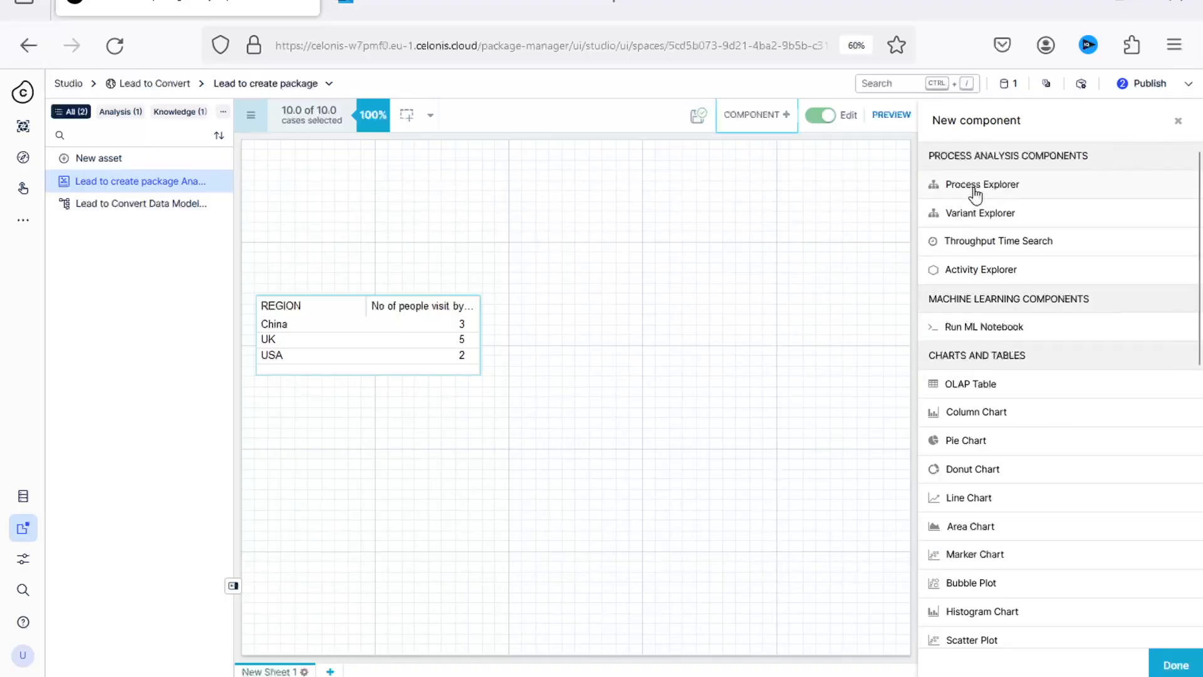
pyautogui.click(978, 186)
pyautogui.moveTo(513, 150); pyautogui.dragTo(677, 252)
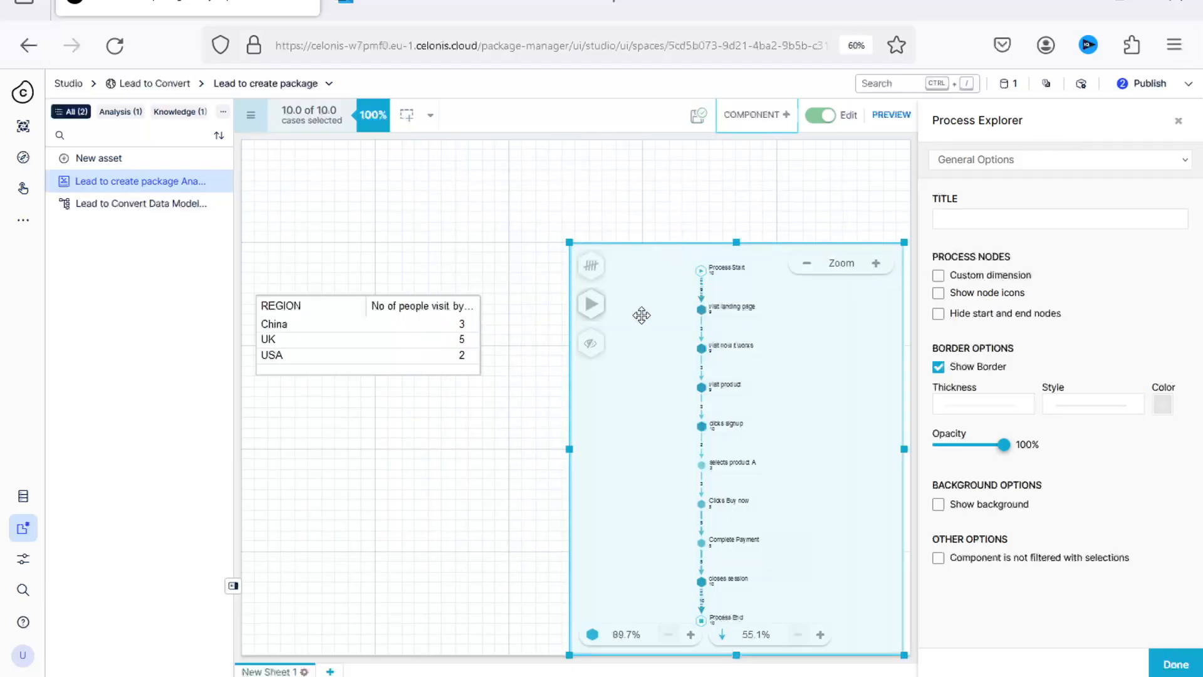
# - Align the OLAP table with the Process Explorer's upper edge and widen it to reach the explorer
pyautogui.click(416, 298)
pyautogui.moveTo(422, 292); pyautogui.dragTo(406, 245)
pyautogui.moveTo(476, 283); pyautogui.dragTo(556, 295)
pyautogui.click(776, 334)
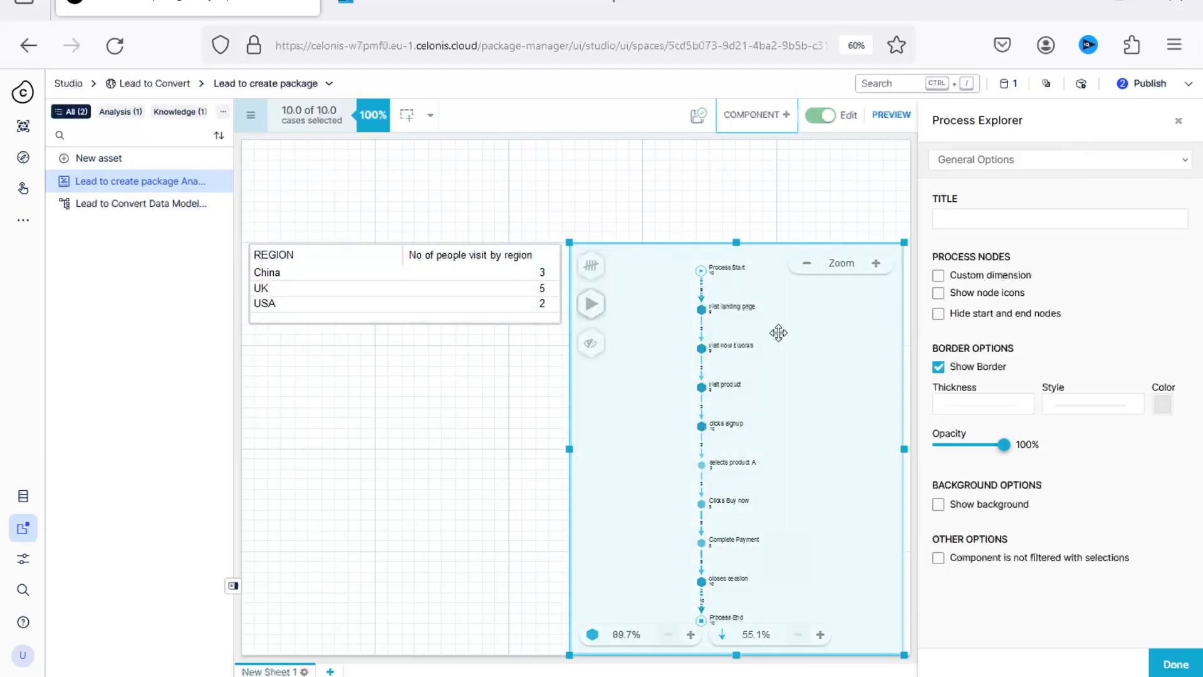
pyautogui.click(1175, 664)
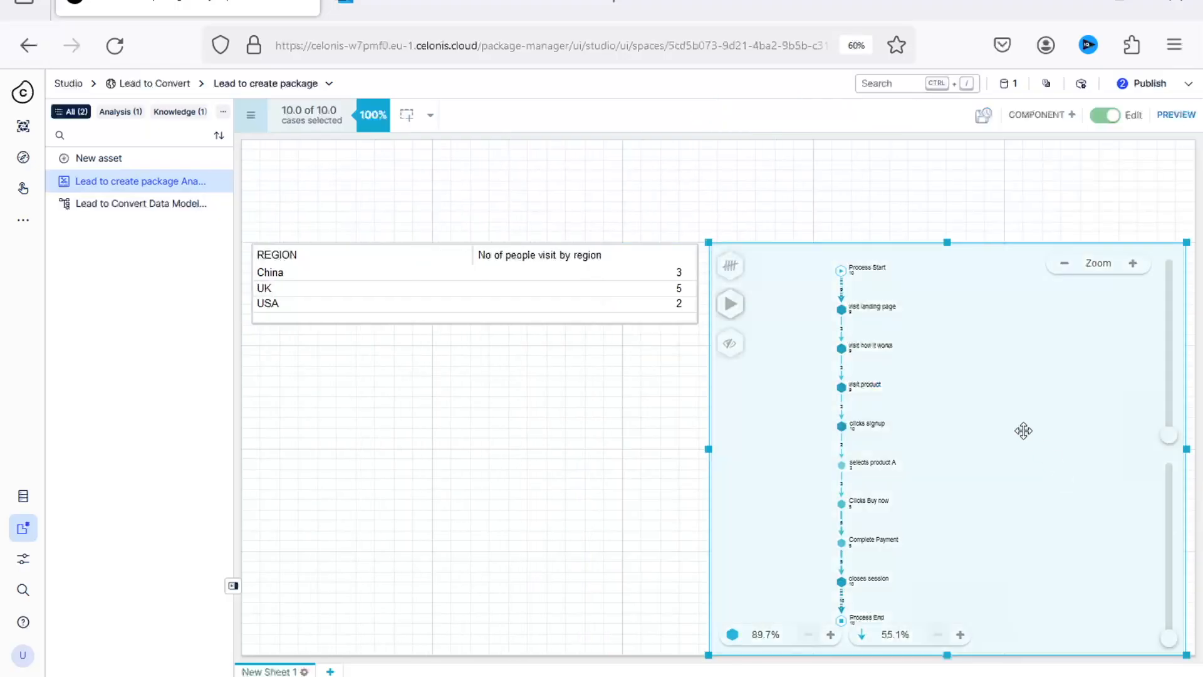
# - Insert a Dropdown component and set its items to the CONTINENT column of LTC_Attributes_Sheet1
pyautogui.click(1027, 115)
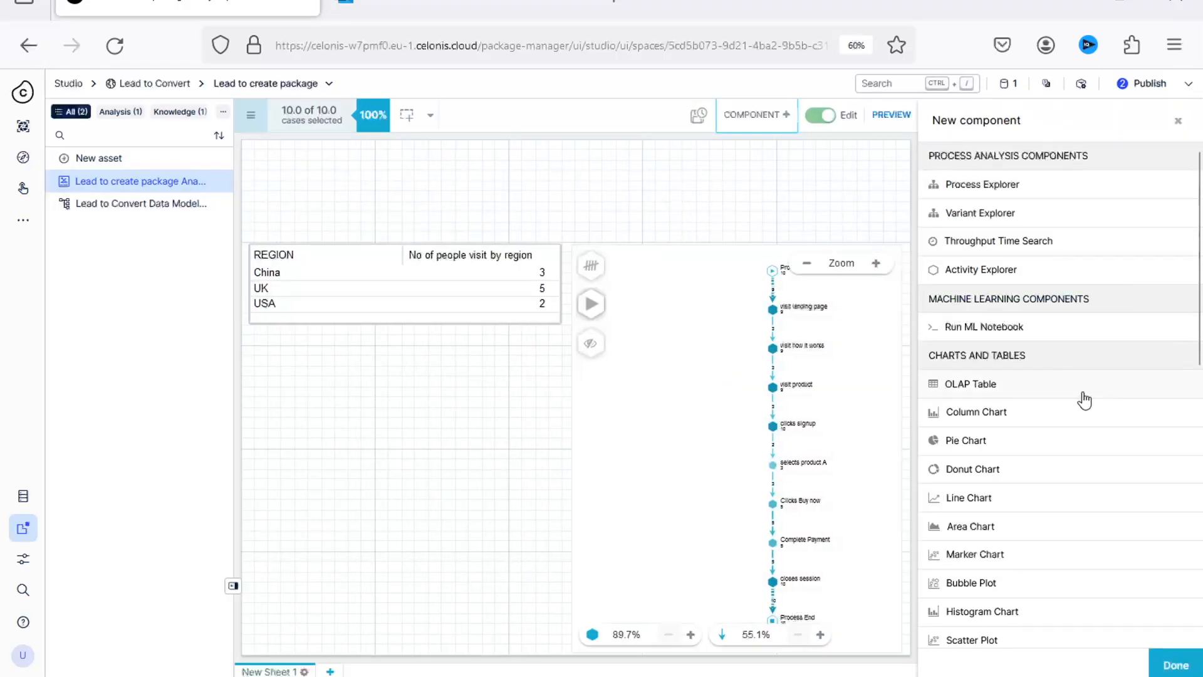
pyautogui.scroll(-5, 1084, 395)
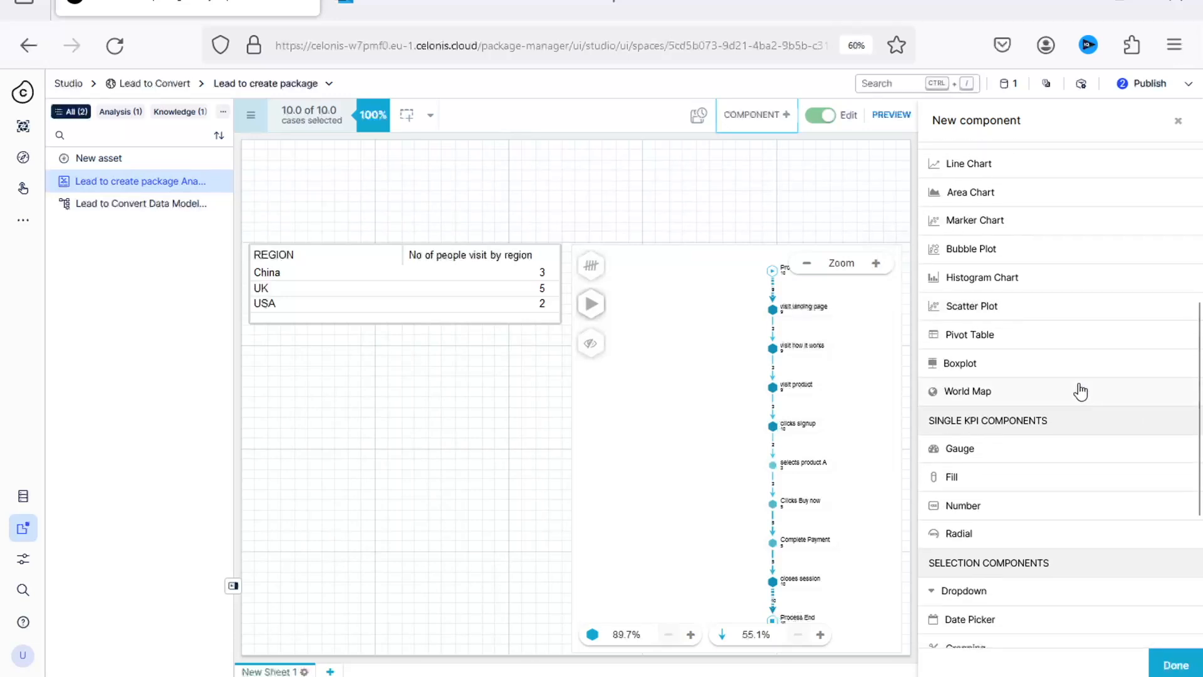
pyautogui.scroll(-3, 1049, 377)
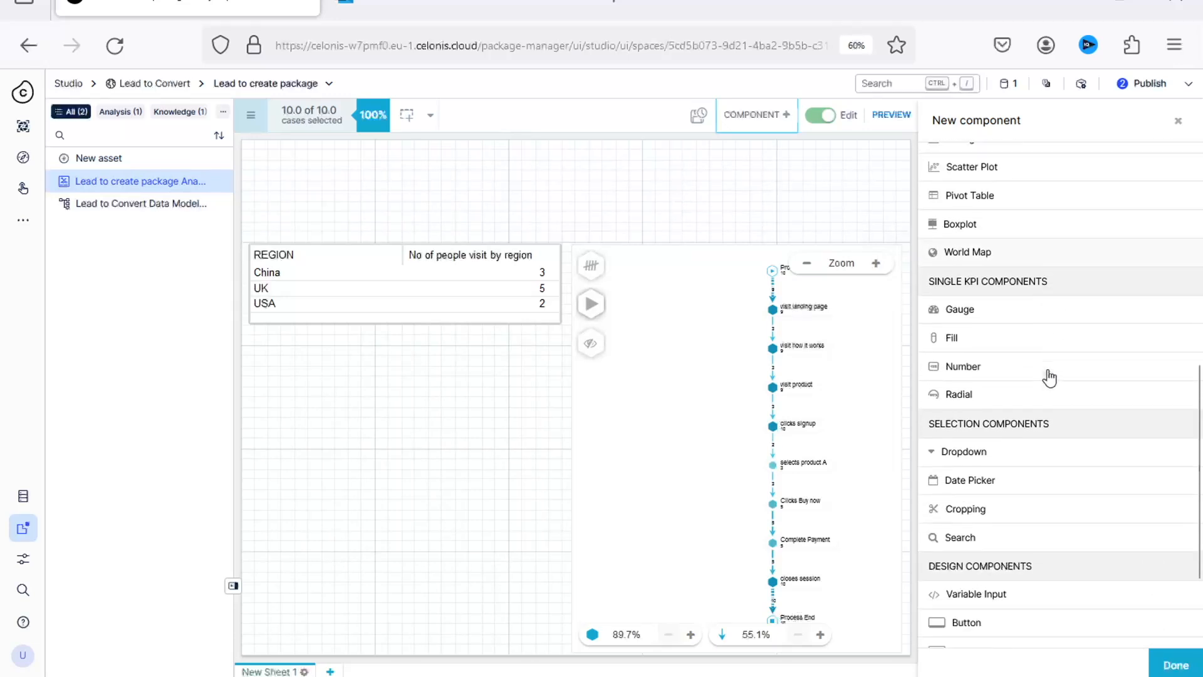
pyautogui.click(1021, 410)
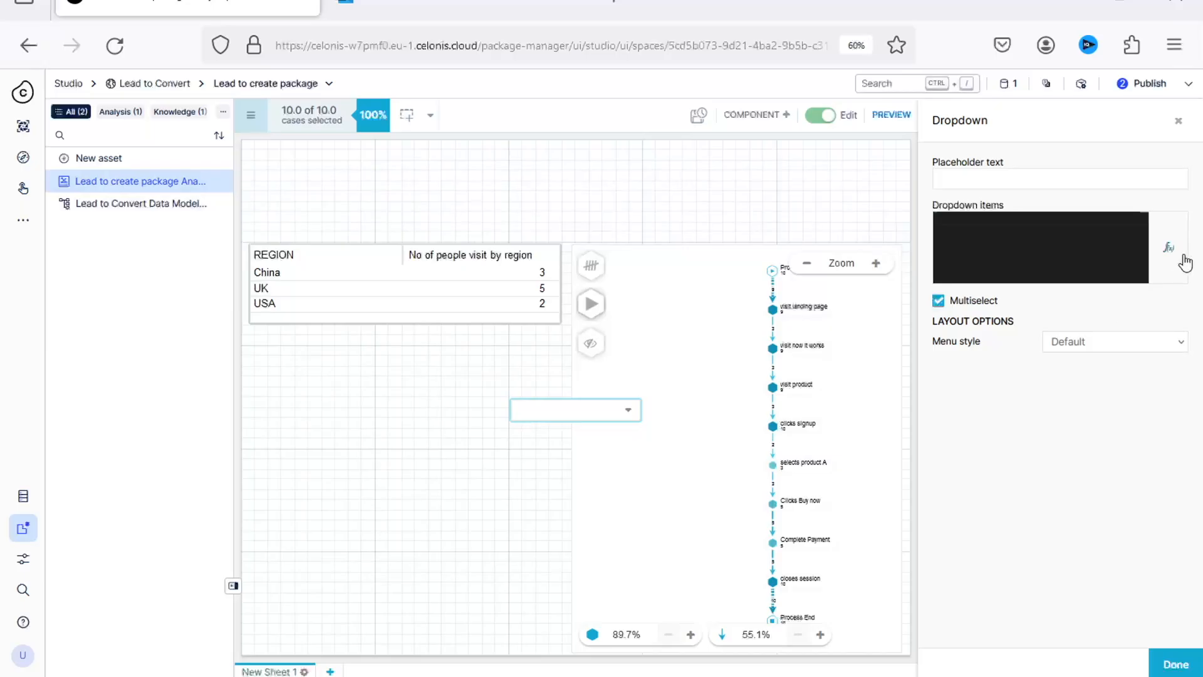
pyautogui.click(1169, 249)
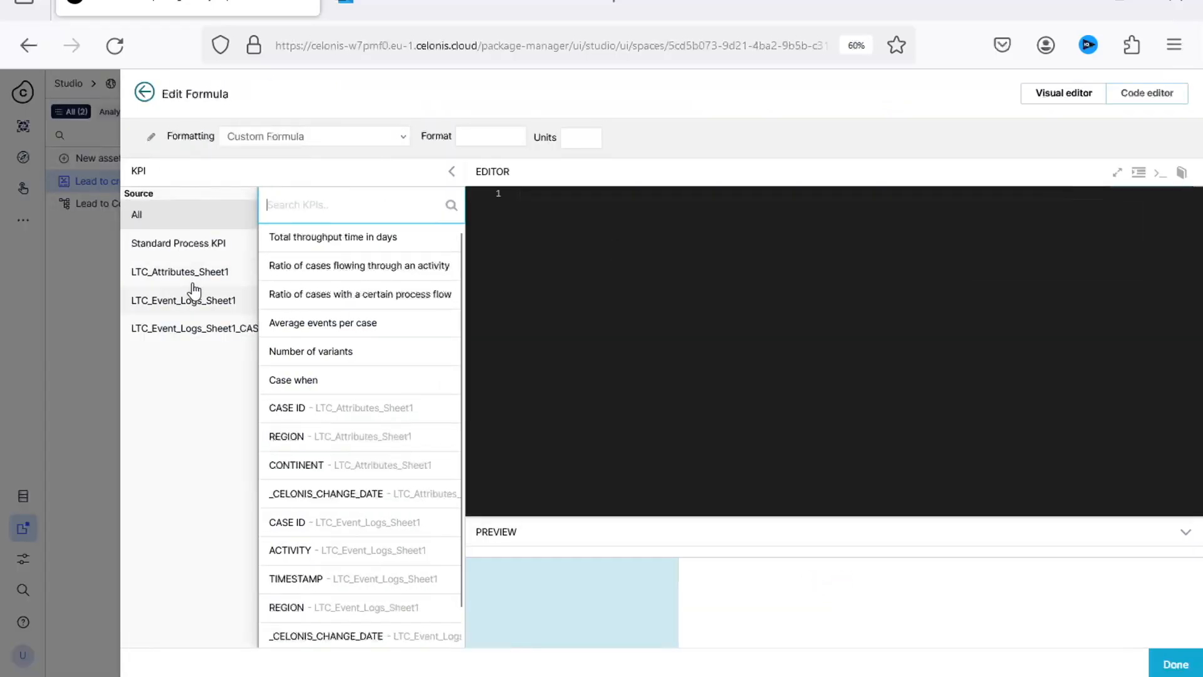
pyautogui.click(204, 283)
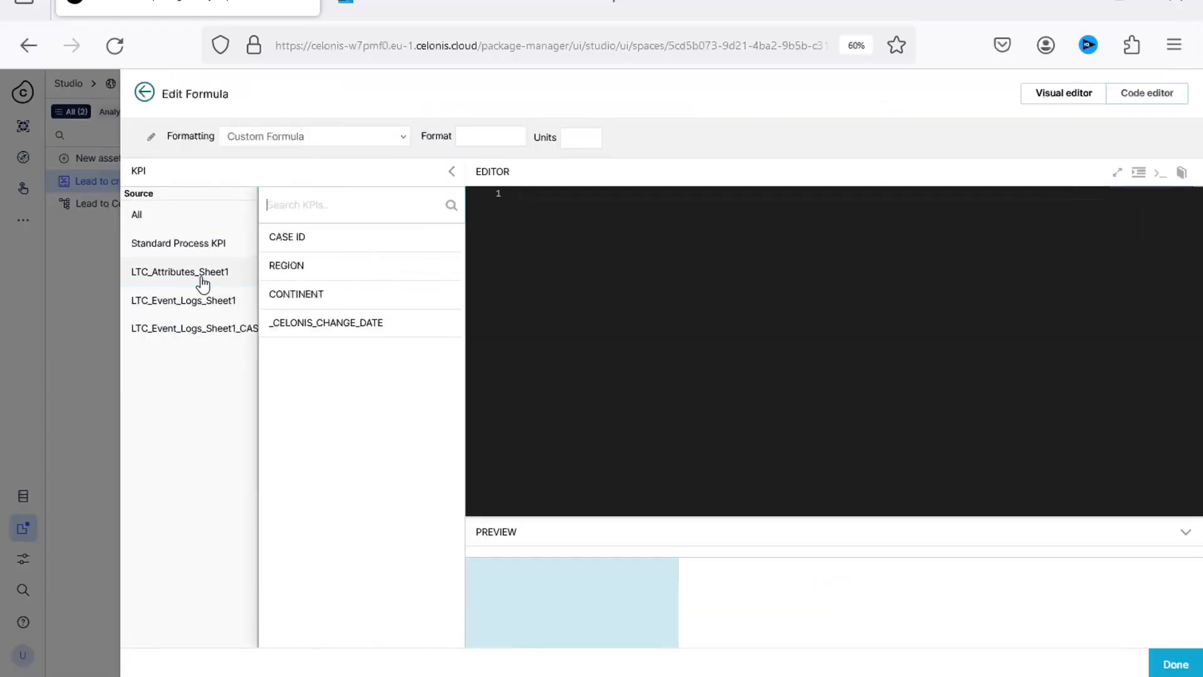
pyautogui.click(273, 294)
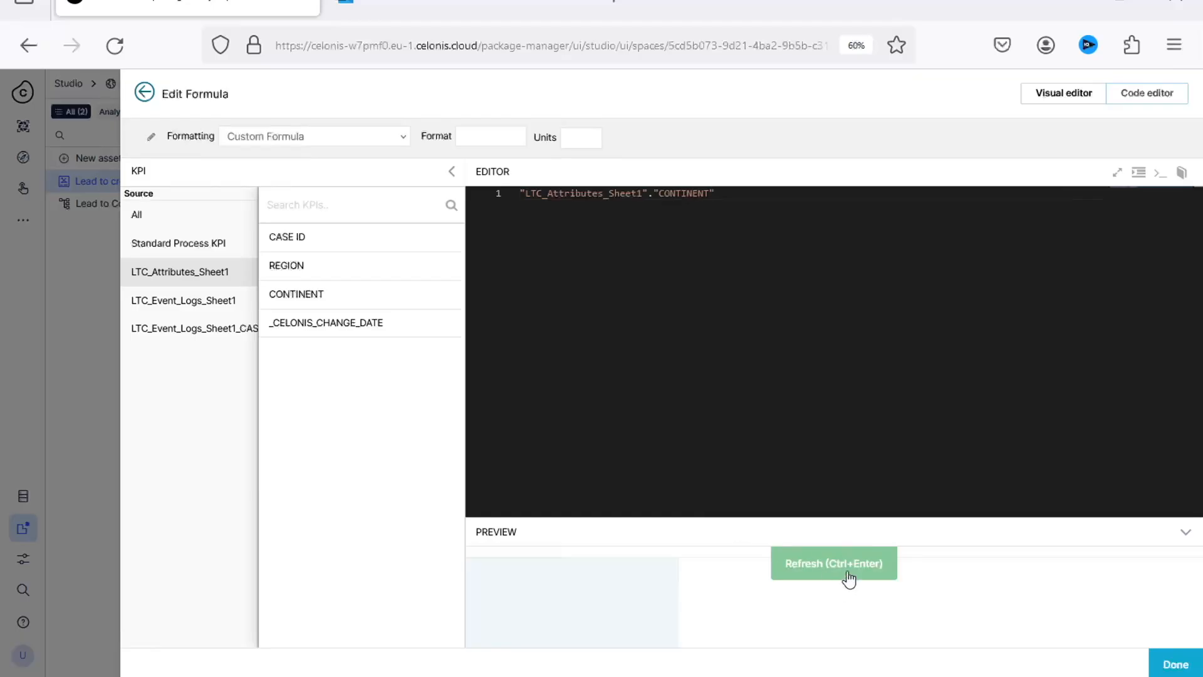
pyautogui.click(848, 582)
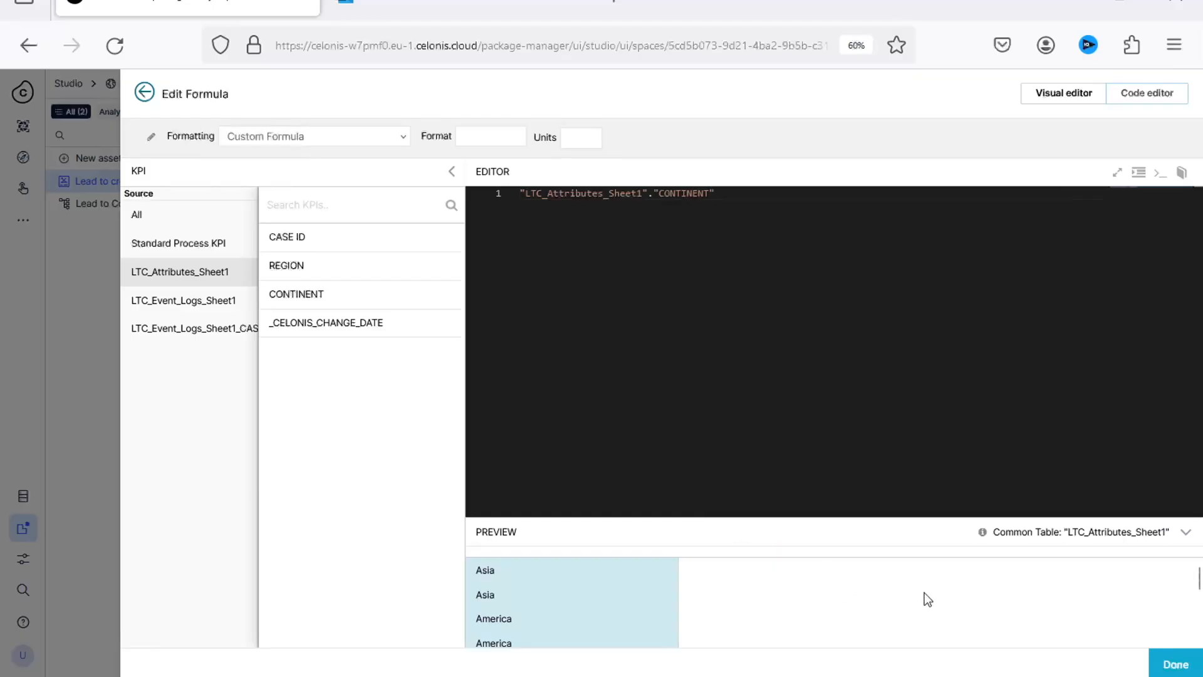
# - Name the dropdown's formula "Select Continent" and place the dropdown above the OLAP table
pyautogui.click(150, 136)
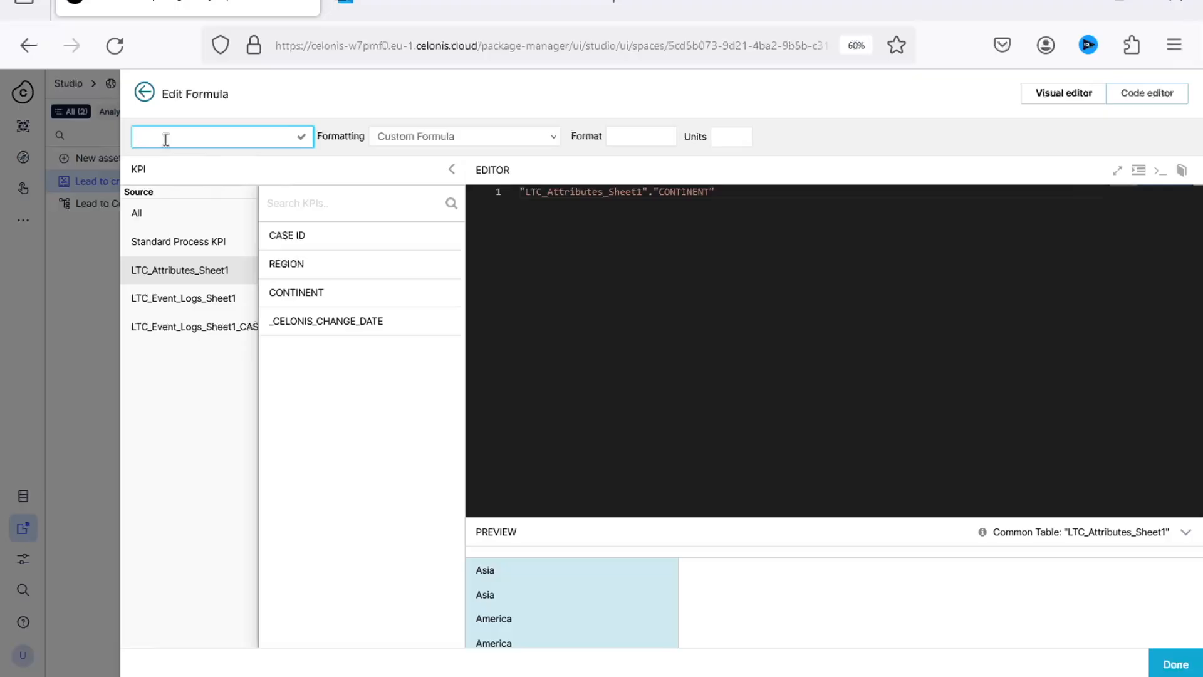
pyautogui.write('Select Continent')
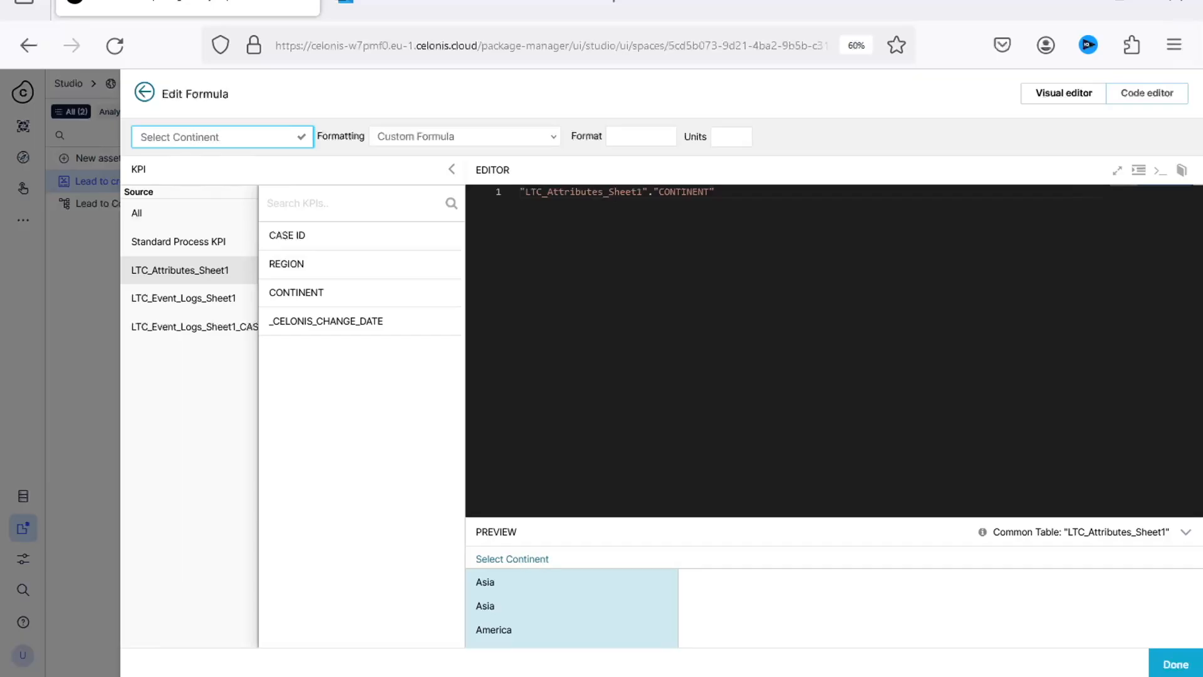
pyautogui.click(1175, 663)
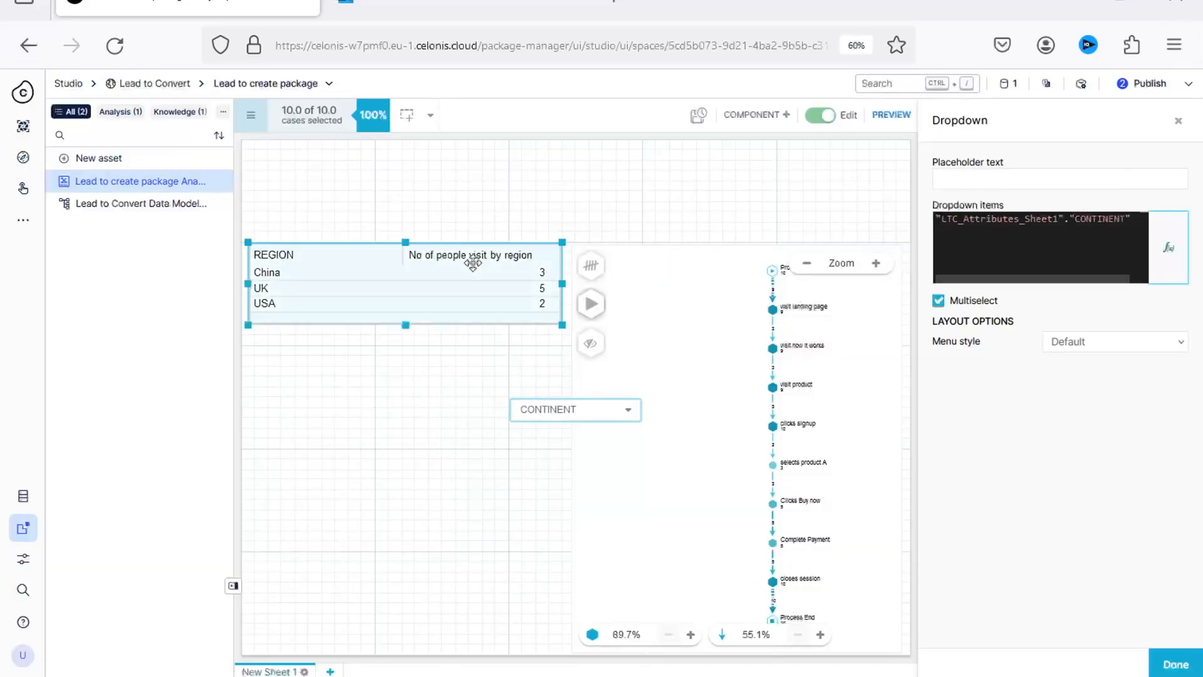
pyautogui.moveTo(639, 427); pyautogui.dragTo(370, 180)
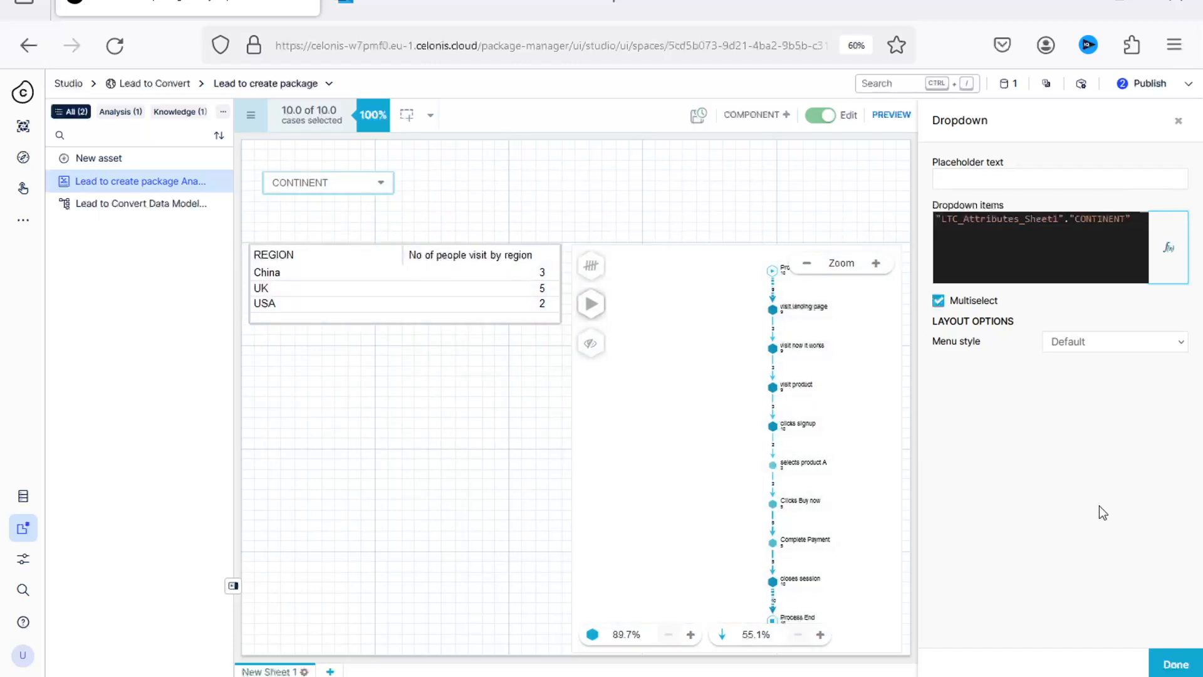
pyautogui.click(1170, 663)
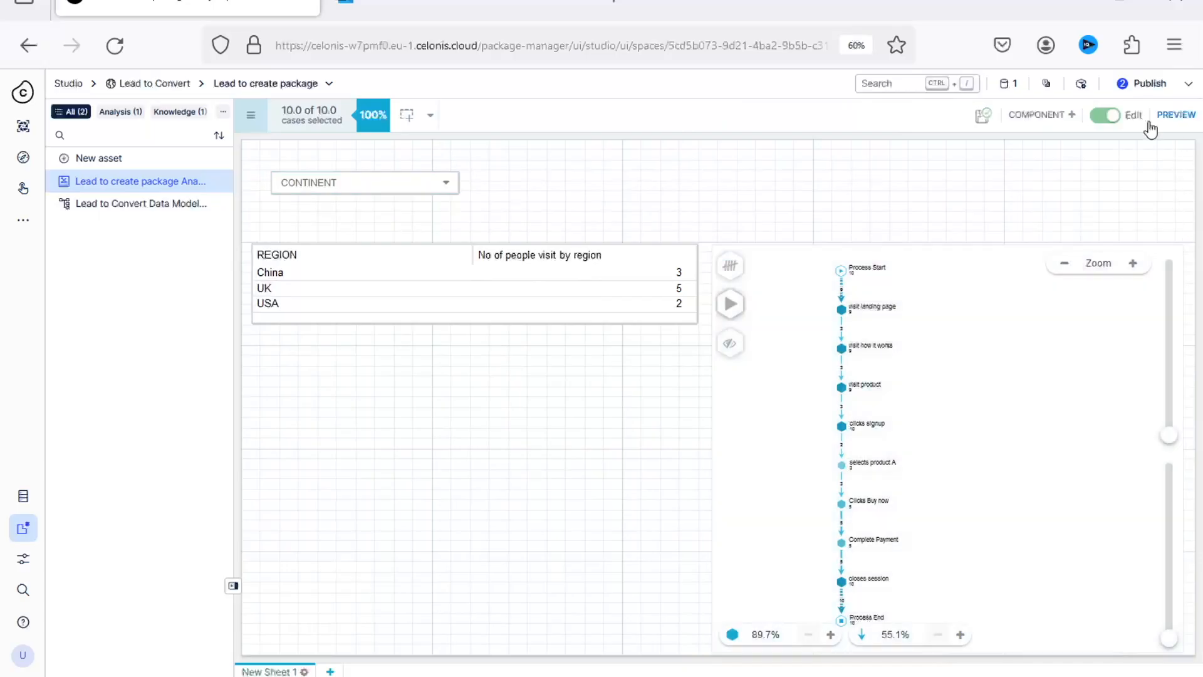
# - Switch the analysis out of edit mode and filter it to Asia with the CONTINENT dropdown
pyautogui.click(1106, 116)
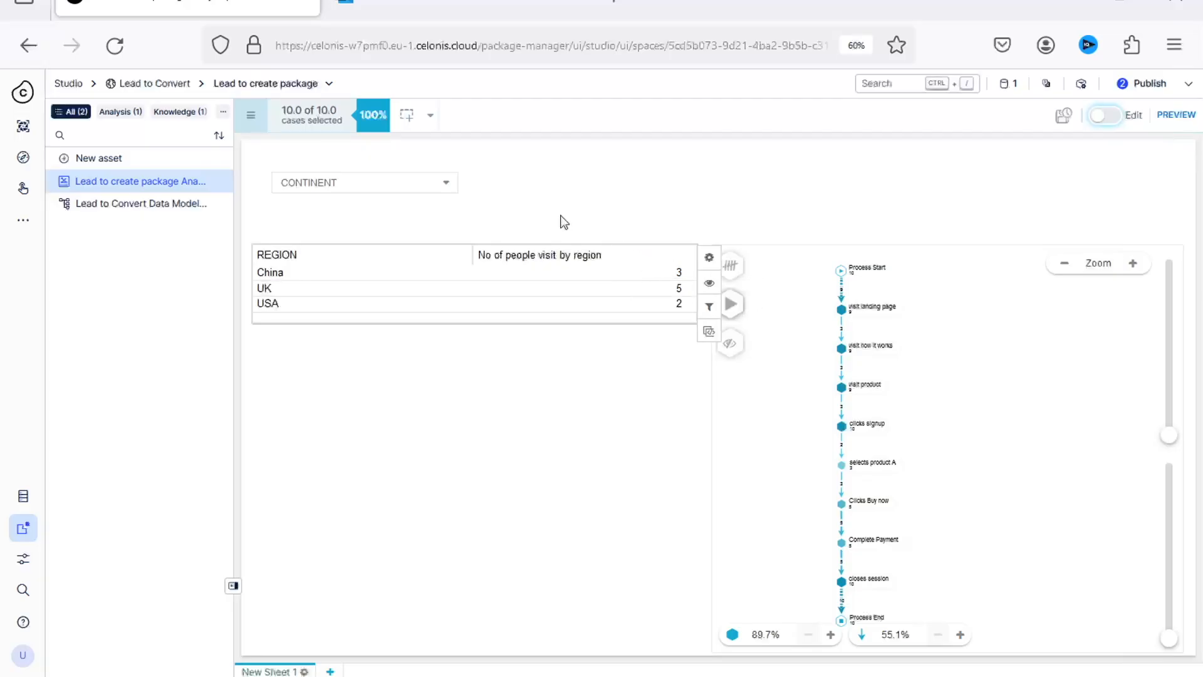
pyautogui.click(449, 185)
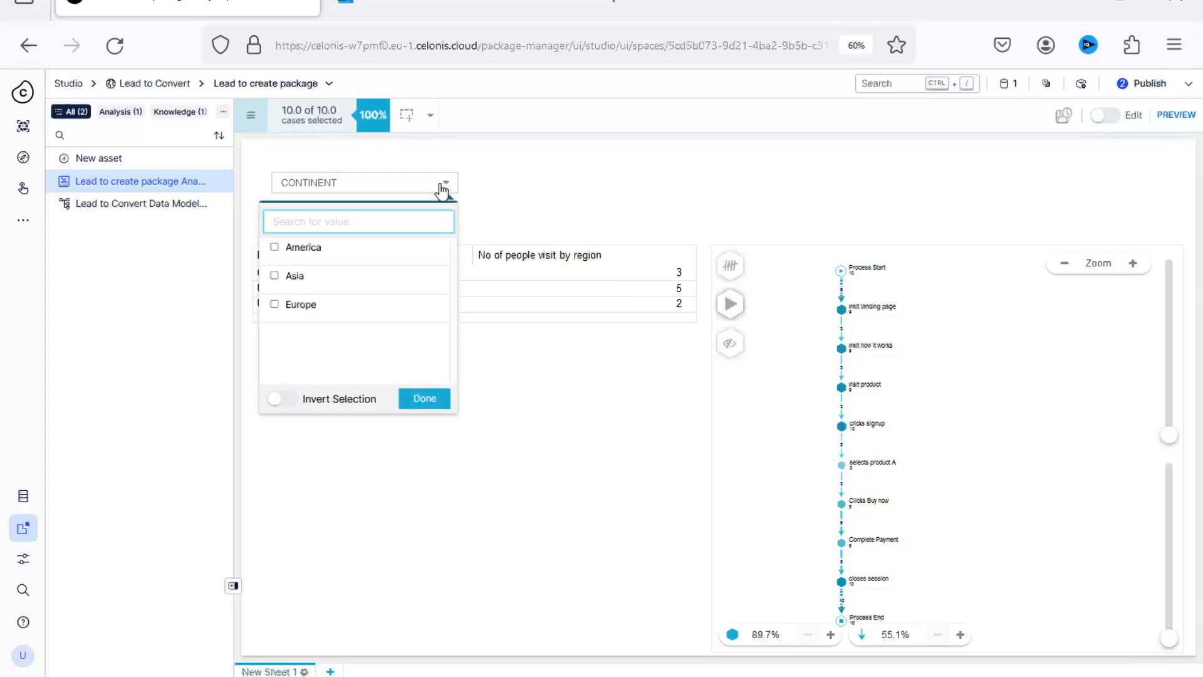
pyautogui.click(290, 291)
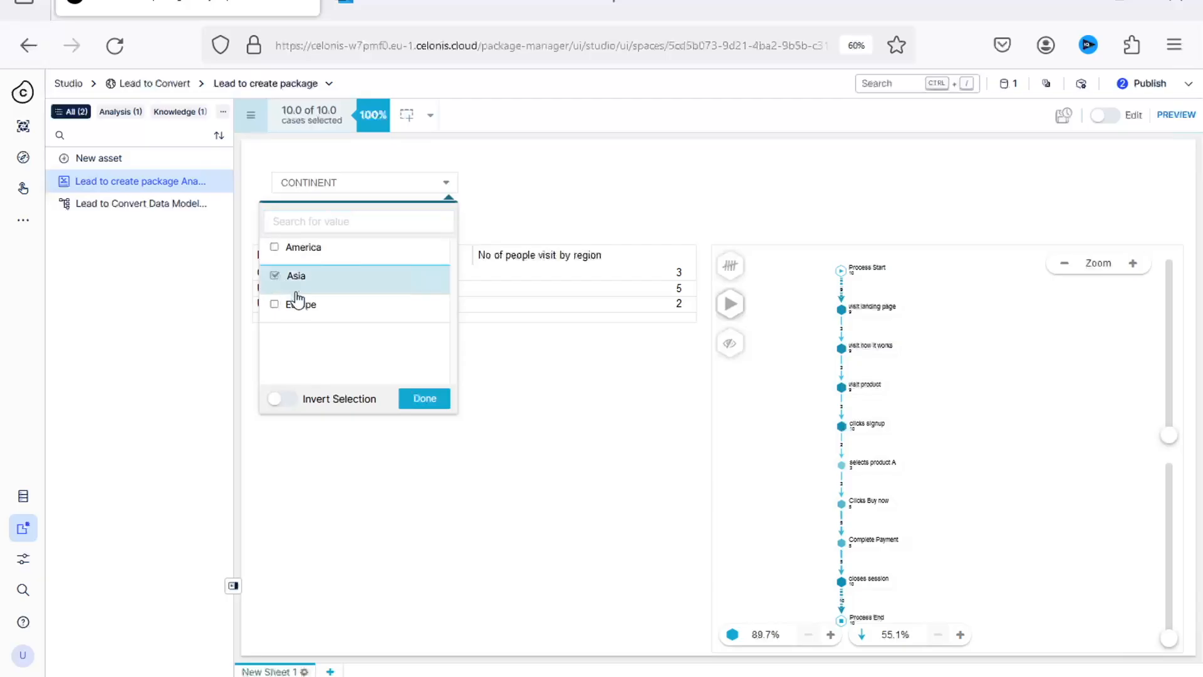
pyautogui.click(425, 398)
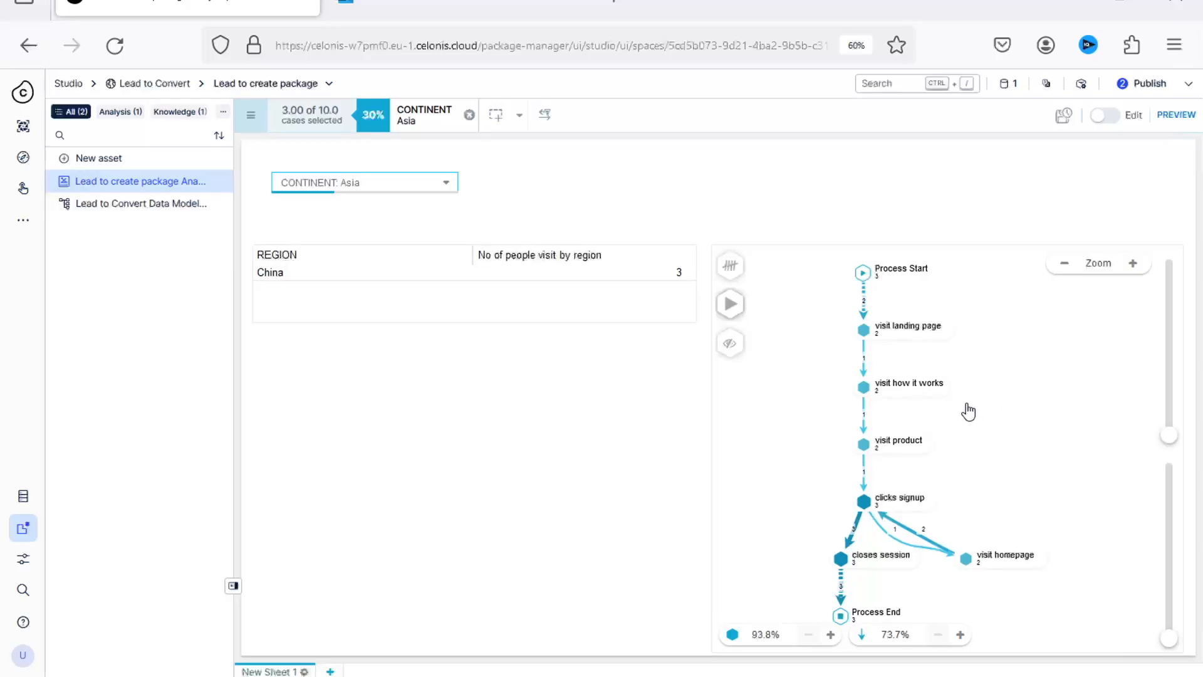
# - Raise the Process Explorer's activity coverage to 100%
pyautogui.click(1176, 443)
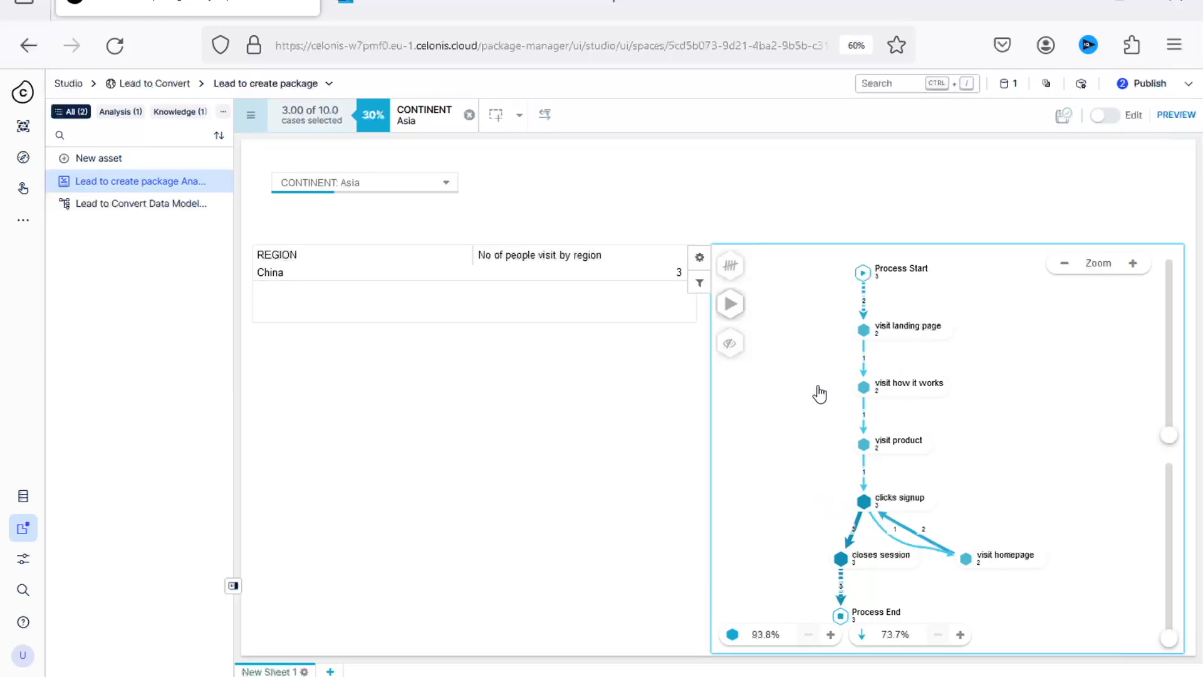
pyautogui.click(831, 633)
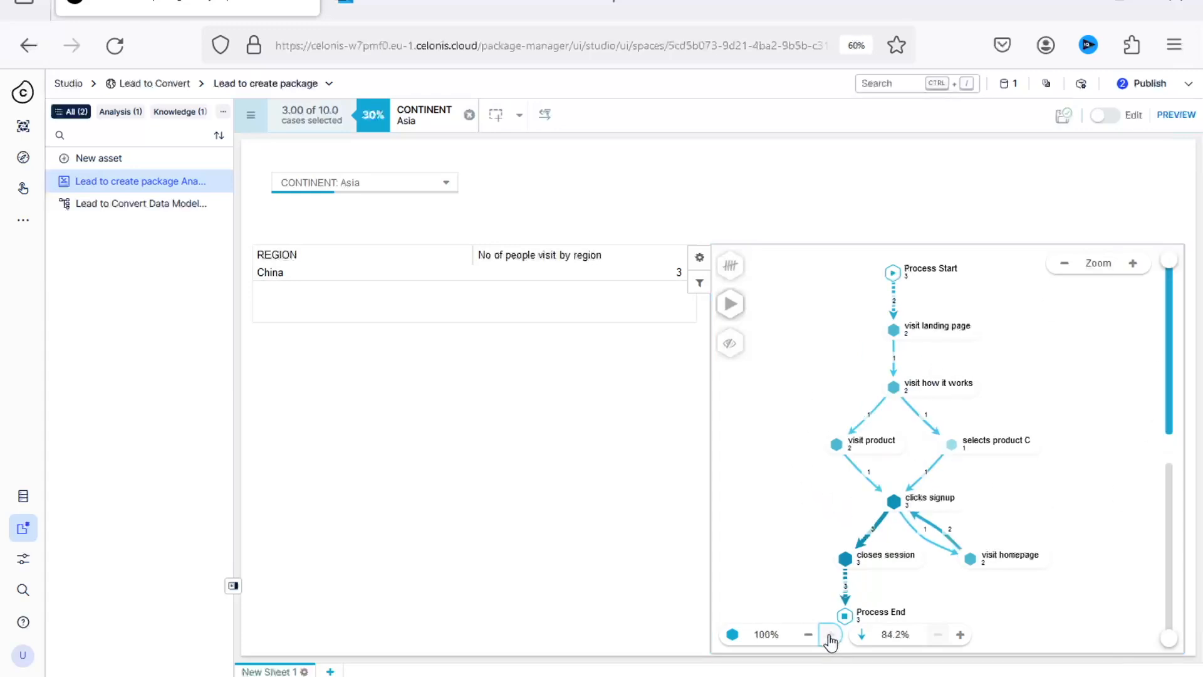
# - Raise the Process Explorer's connection coverage to 100%
pyautogui.click(959, 635)
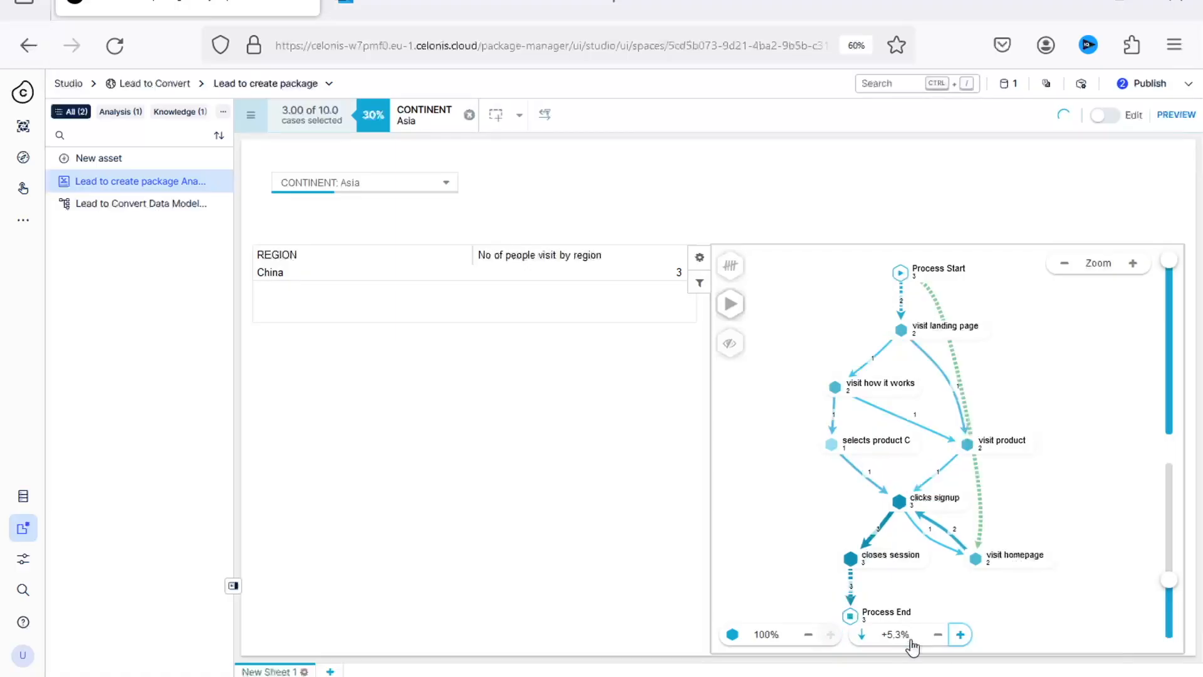
pyautogui.click(960, 635)
pyautogui.click(960, 634)
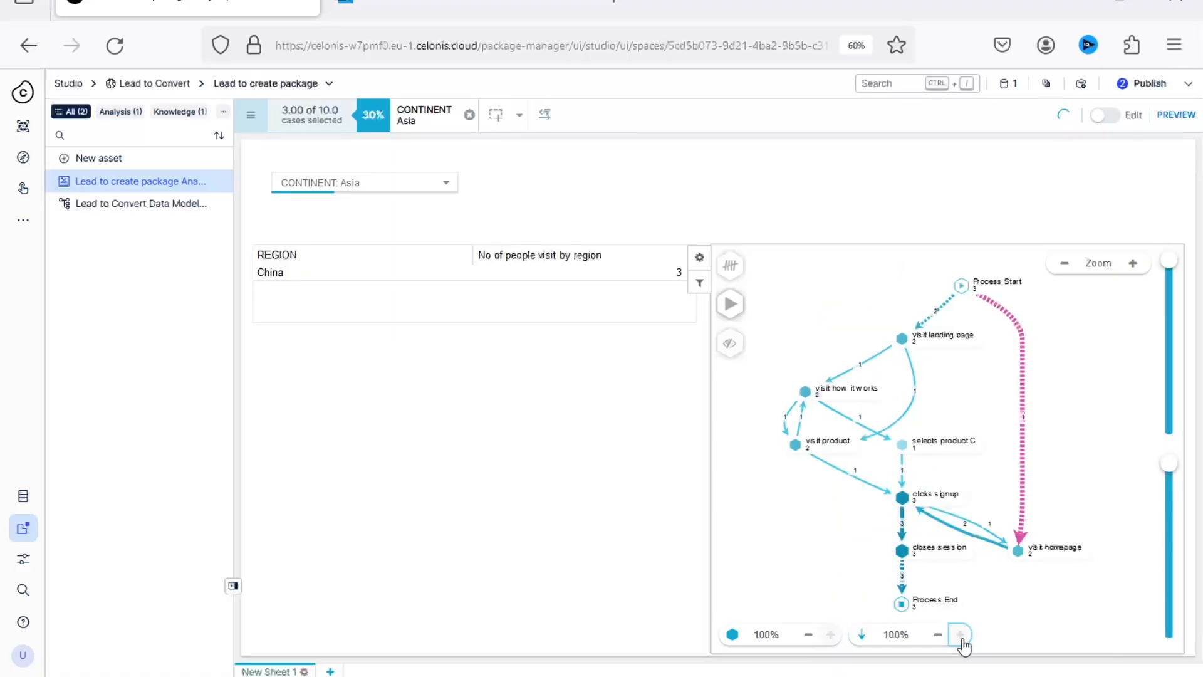
# - Examine the paths between activities in the Asia-filtered process graph, from Process Start through clicks signup and visit homepage to Process End
pyautogui.click(1132, 264)
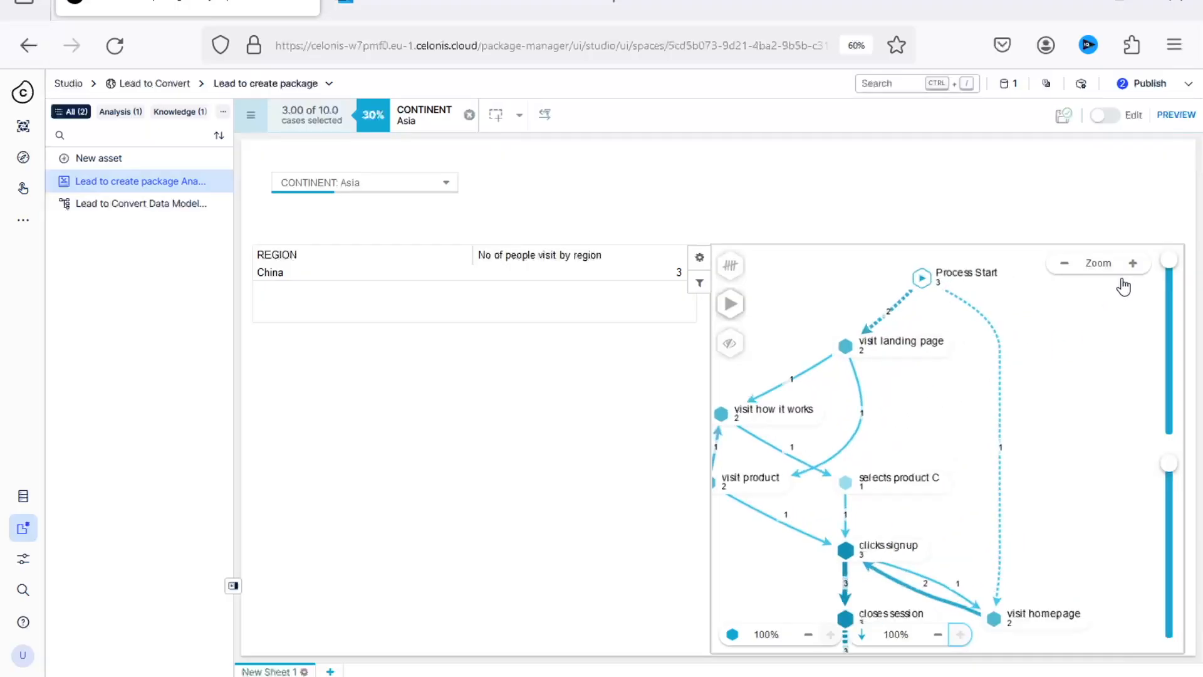
pyautogui.moveTo(940, 397); pyautogui.dragTo(1026, 397)
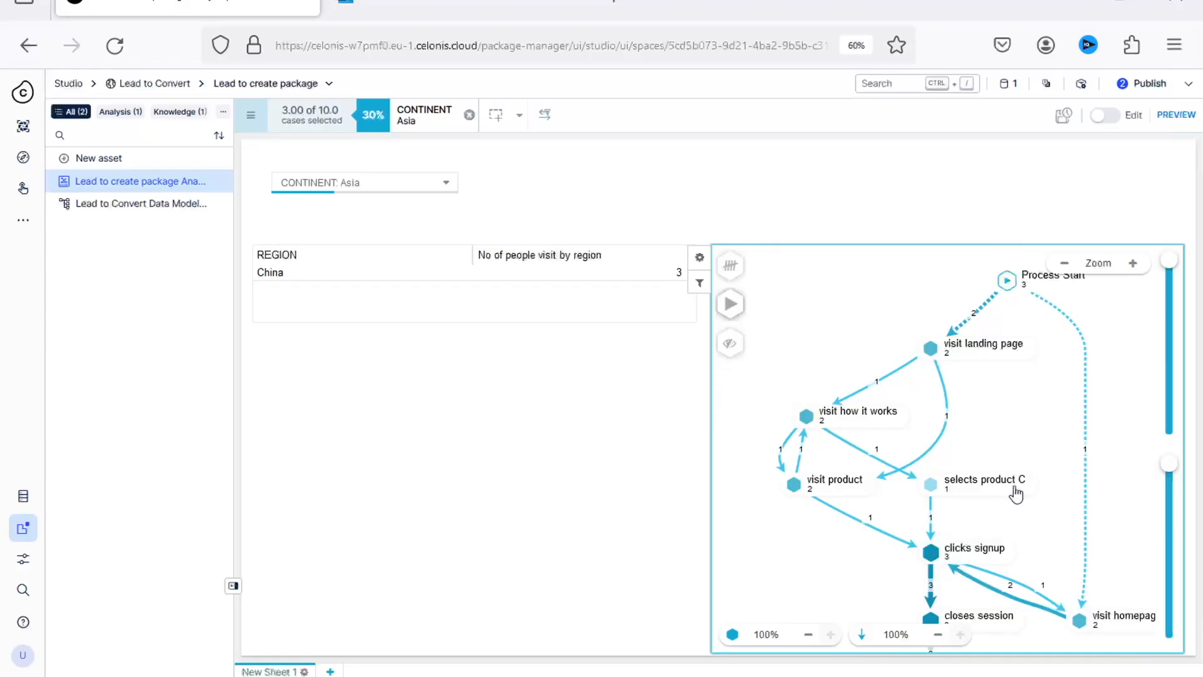
pyautogui.moveTo(865, 504); pyautogui.dragTo(825, 430)
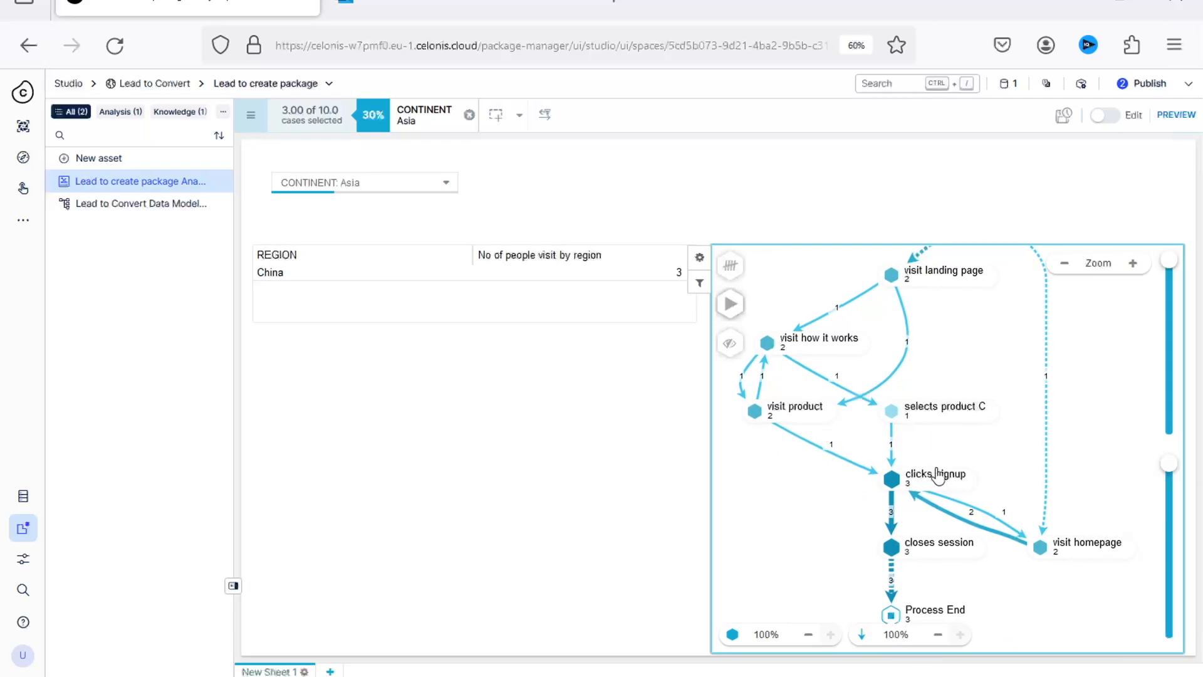
pyautogui.moveTo(990, 478); pyautogui.dragTo(876, 419)
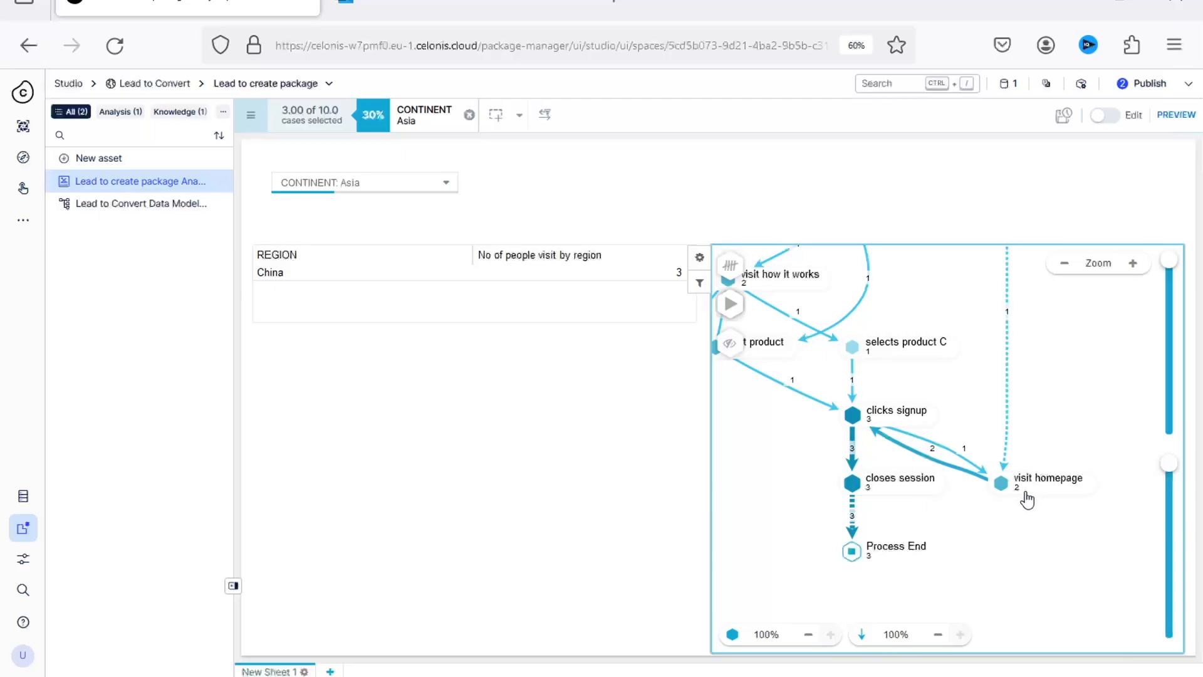
pyautogui.moveTo(1055, 395); pyautogui.dragTo(1022, 532)
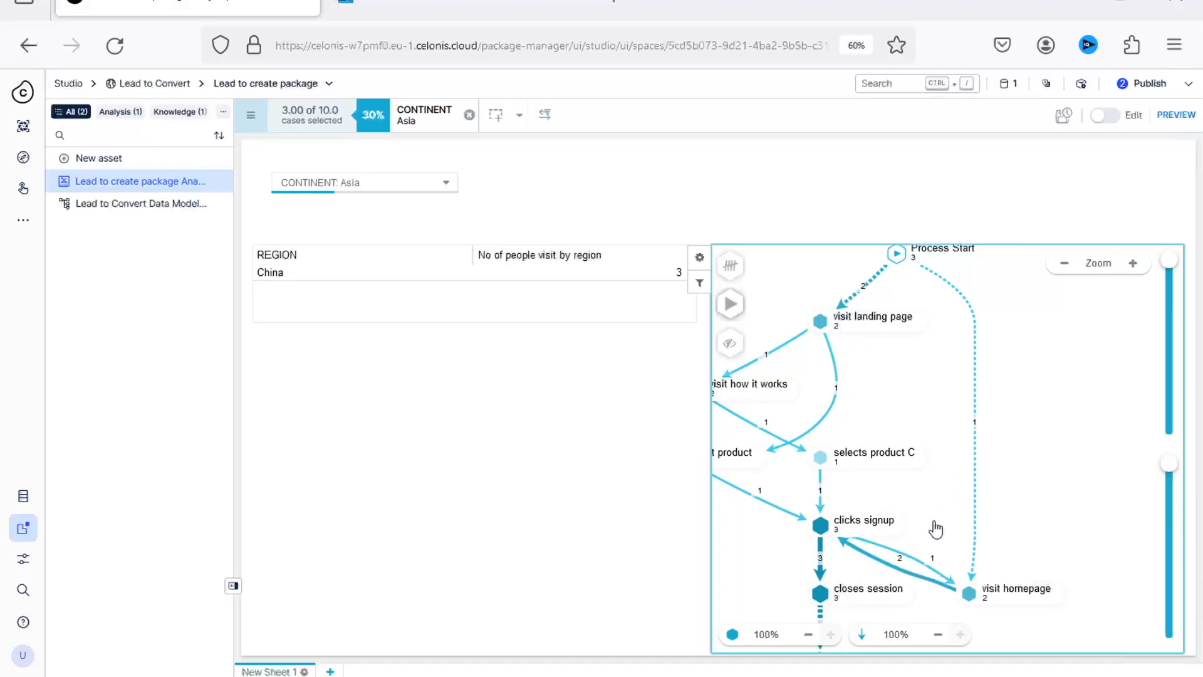
pyautogui.moveTo(921, 510); pyautogui.dragTo(1004, 486)
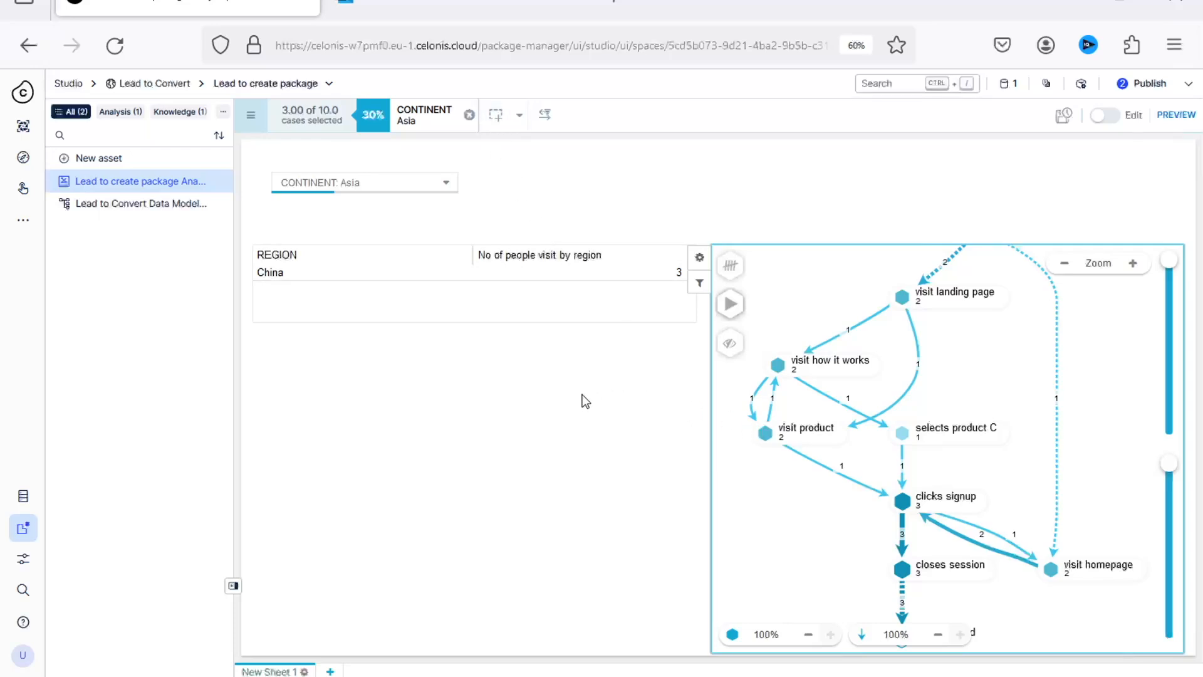
# - Switch the analysis to edit mode and review the available chart, single KPI, selection and design components without adding one
pyautogui.click(1105, 116)
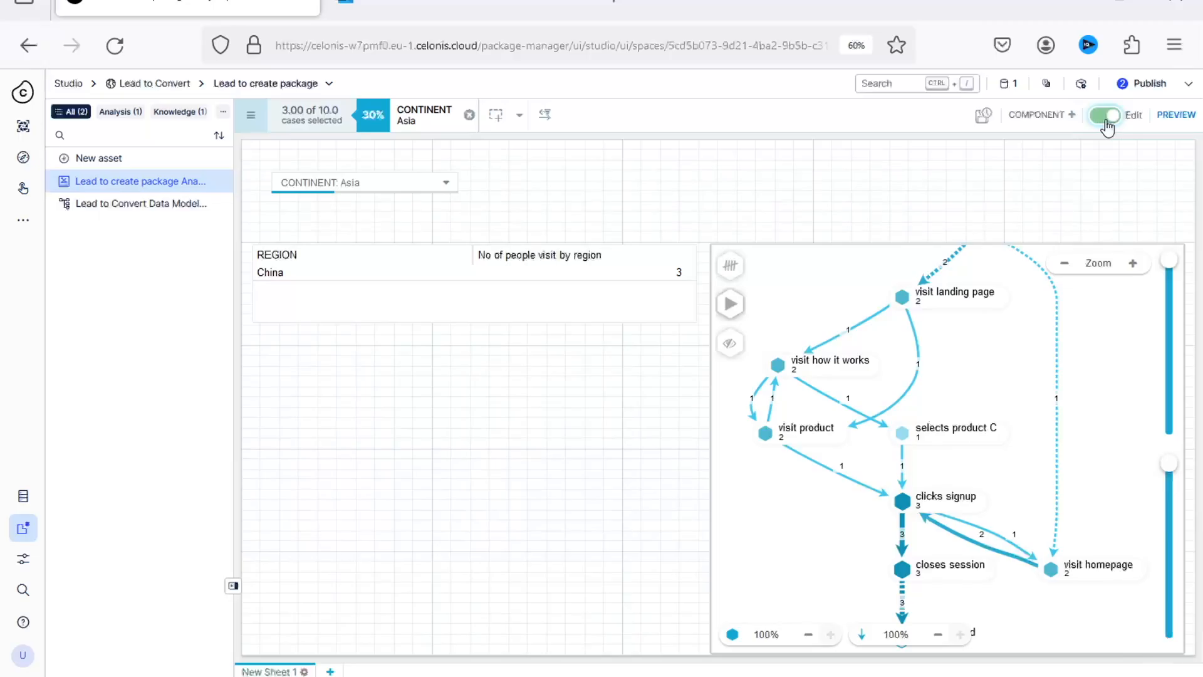
pyautogui.click(1036, 115)
pyautogui.scroll(-5, 1101, 393)
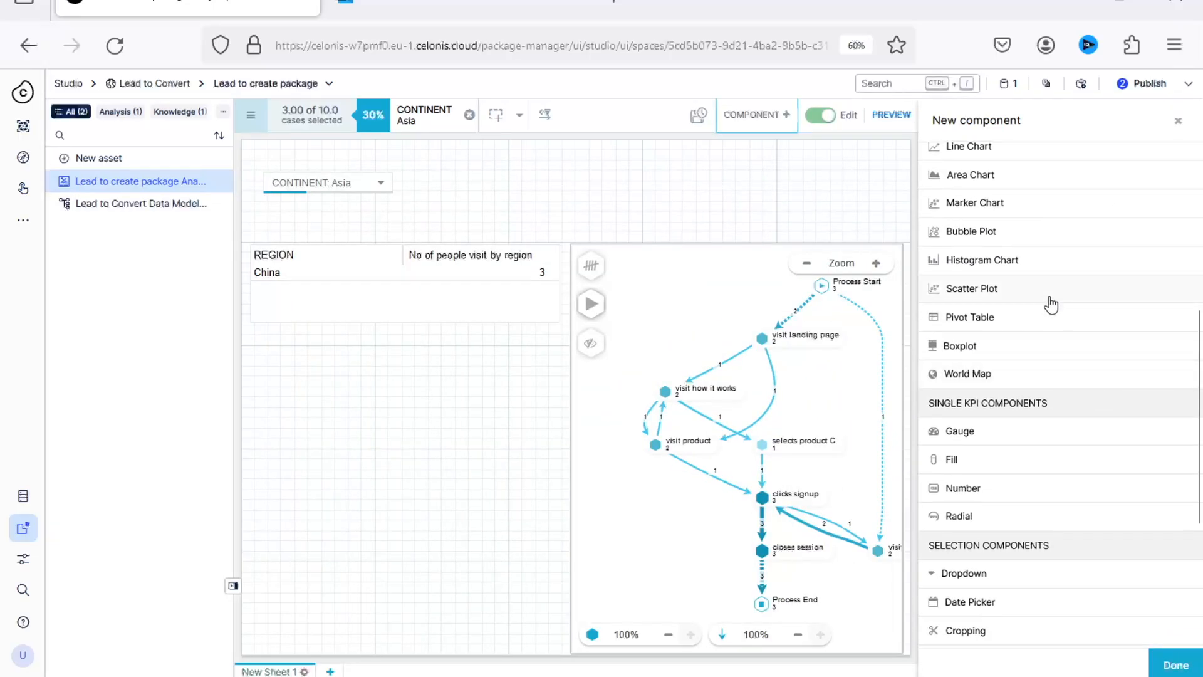
pyautogui.scroll(3, 1051, 305)
pyautogui.scroll(-1, 1053, 304)
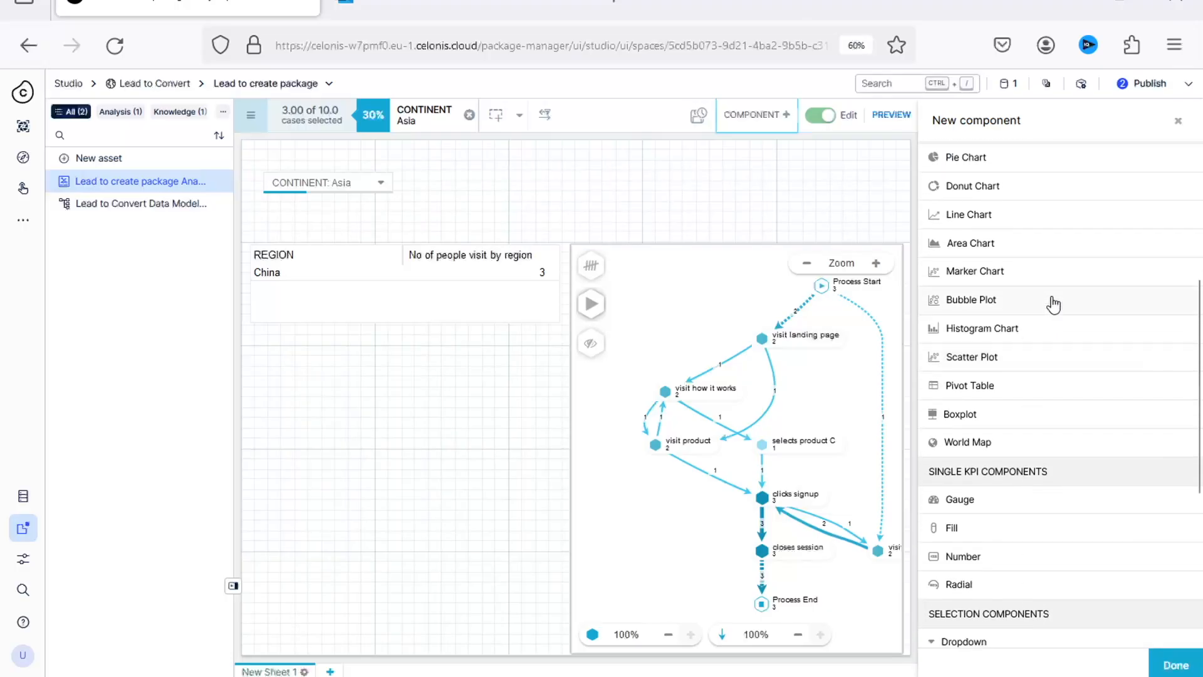
pyautogui.scroll(-4, 1053, 311)
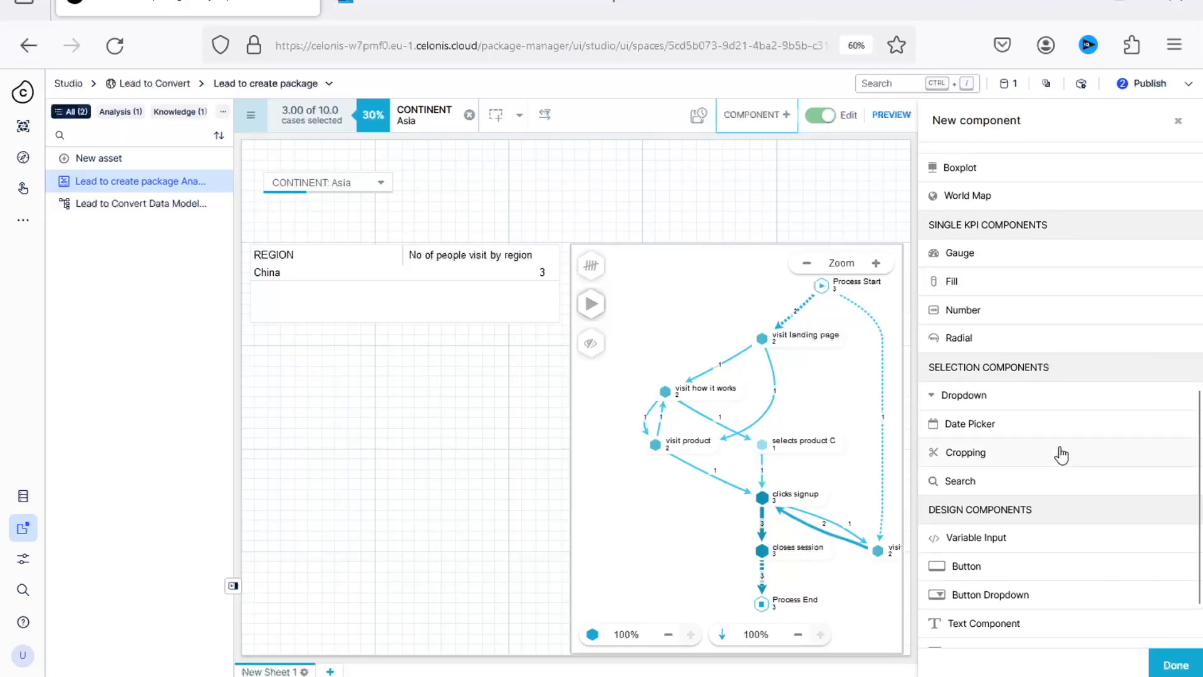
pyautogui.scroll(-2, 1060, 455)
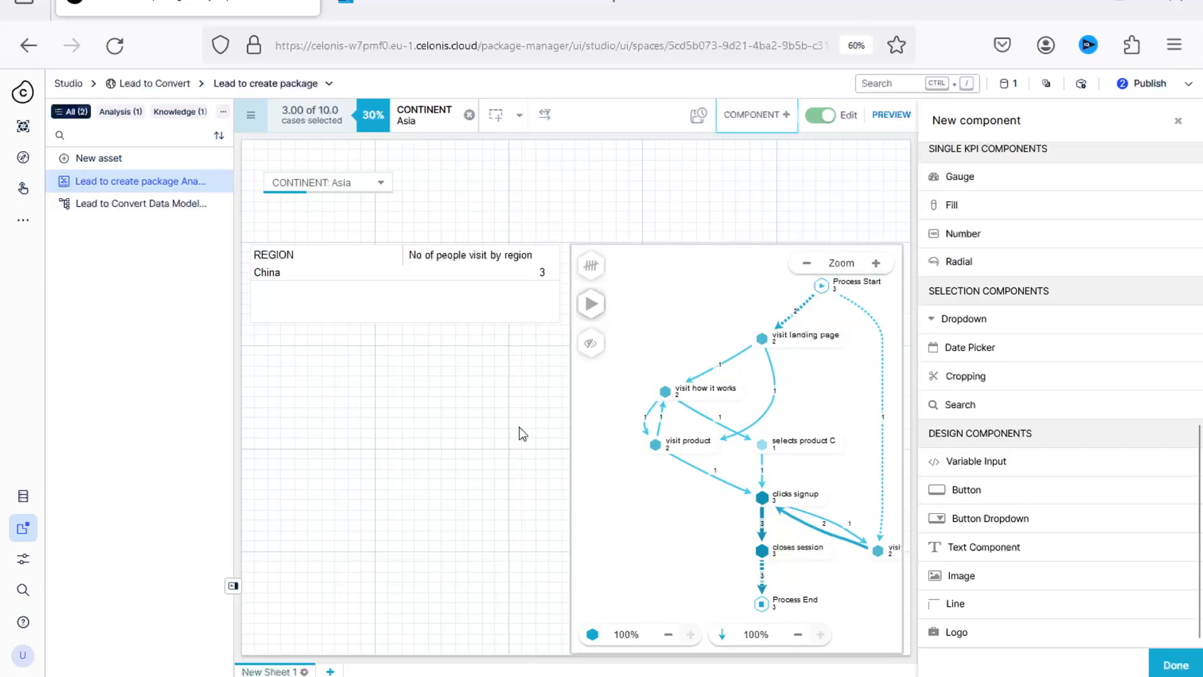
pyautogui.click(1156, 662)
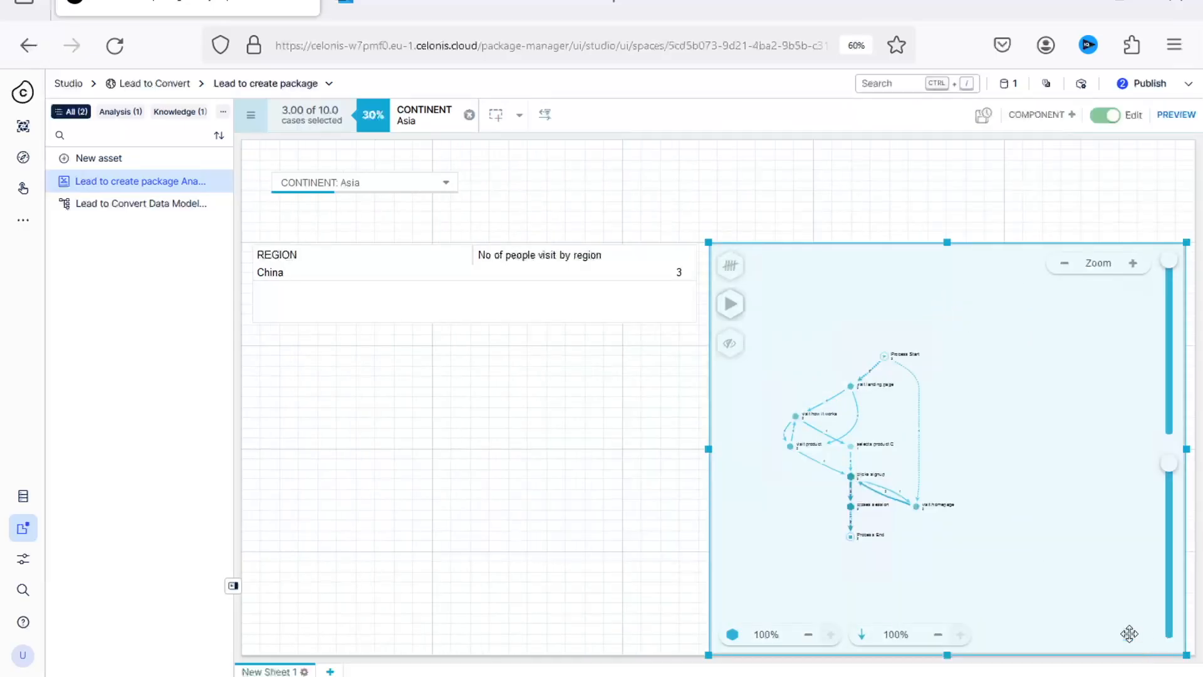